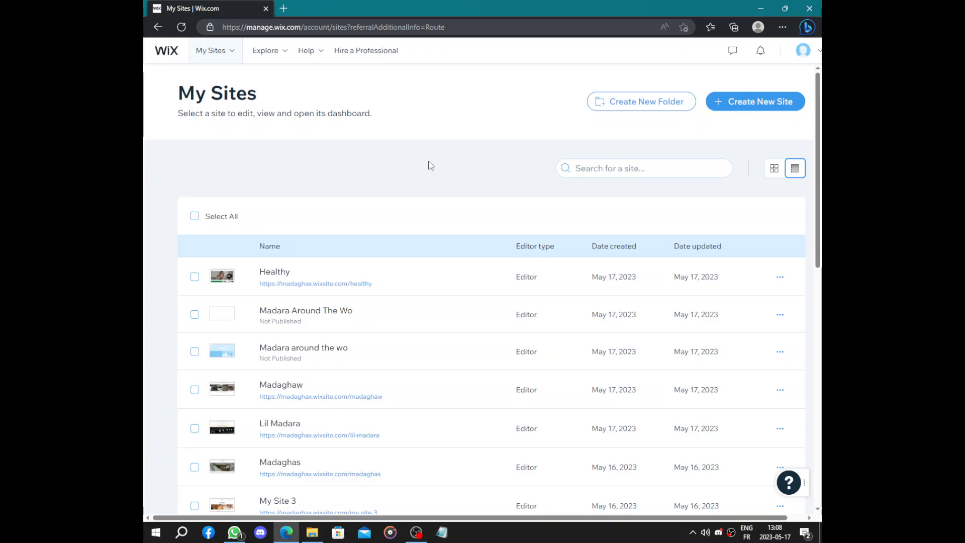
Check the clipboard history and WhatsApp briefly, then return to the Wix sites page.
key("super+v")
left_click(428, 164)
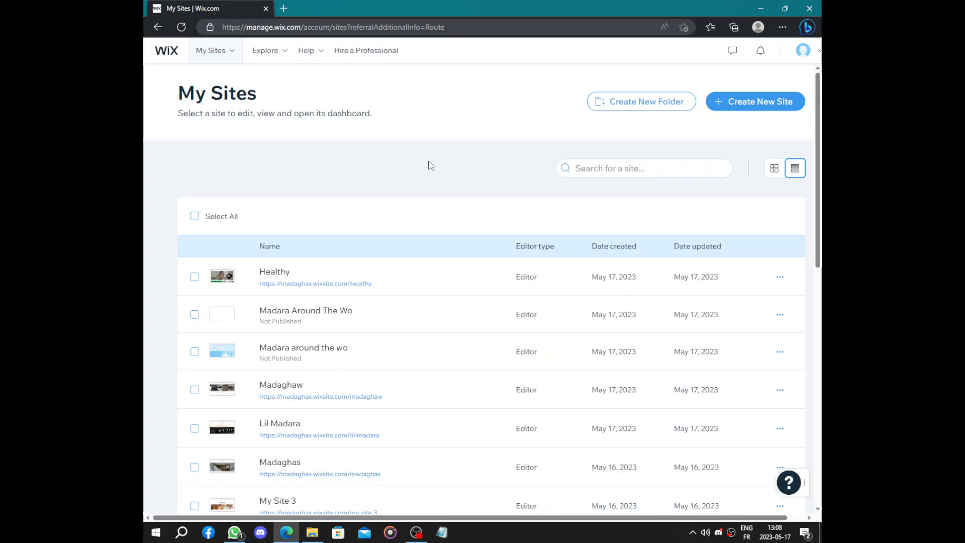
left_click(228, 534)
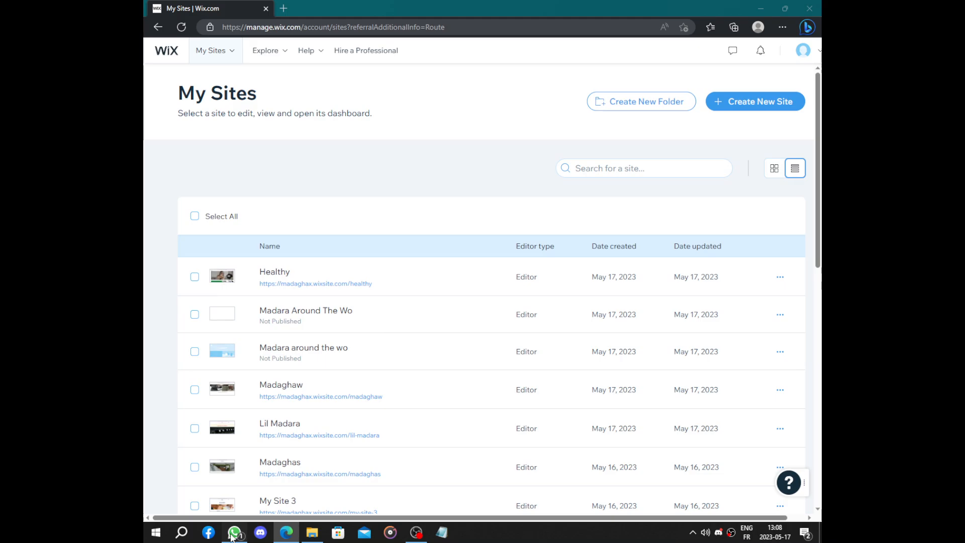
left_click(543, 169)
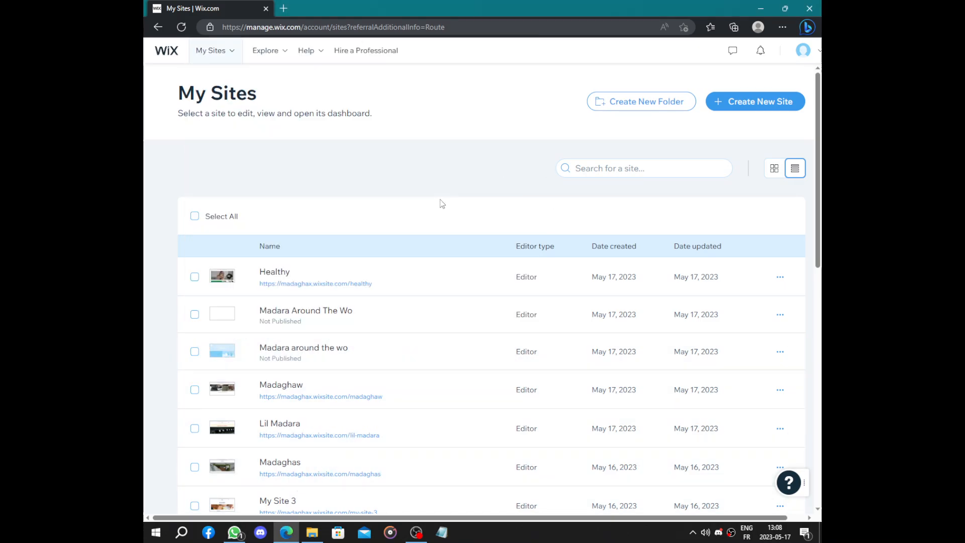
key("super+v")
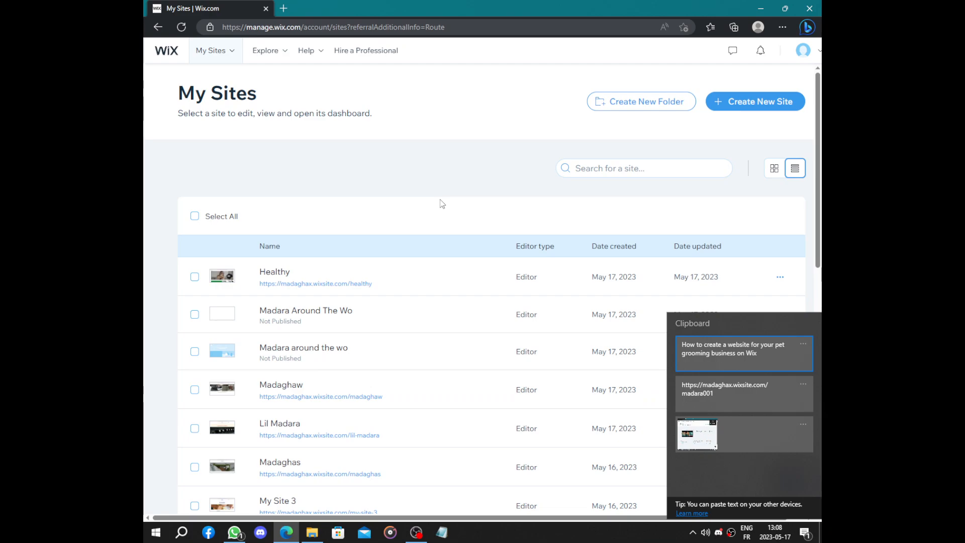
key("Escape")
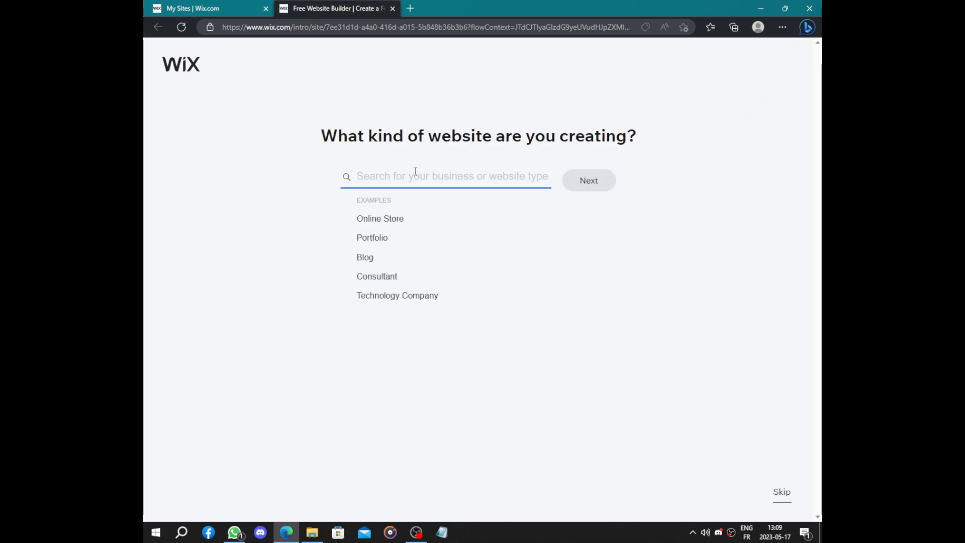
Search 'pet', choose Pet Groomer as the business type and continue to the dashboard.
left_click_drag(318, 138, 782, 125)
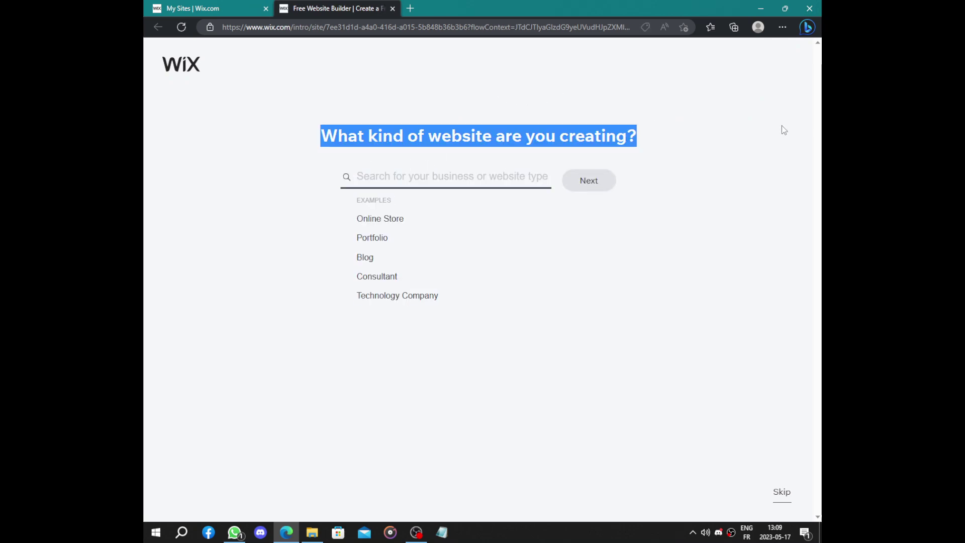
left_click(450, 177)
type("pe")
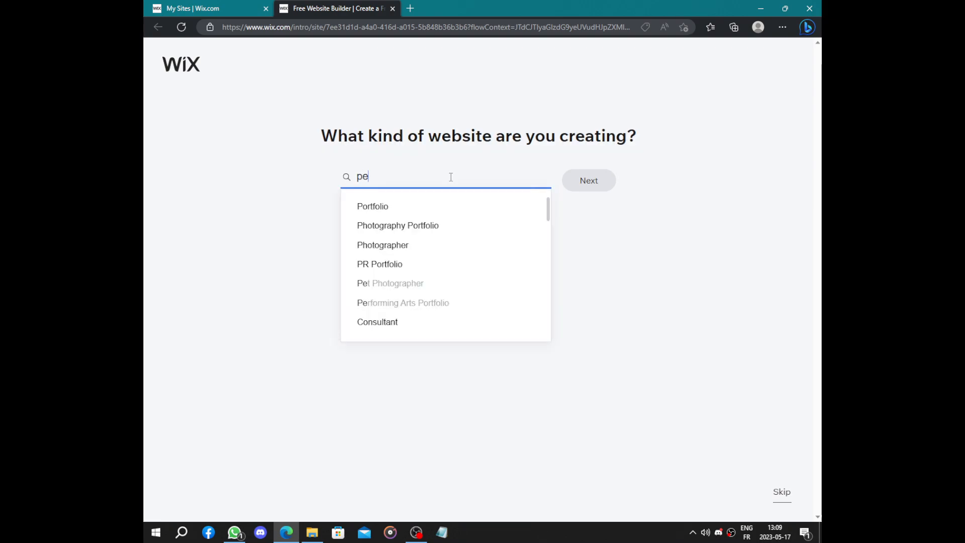
type("t")
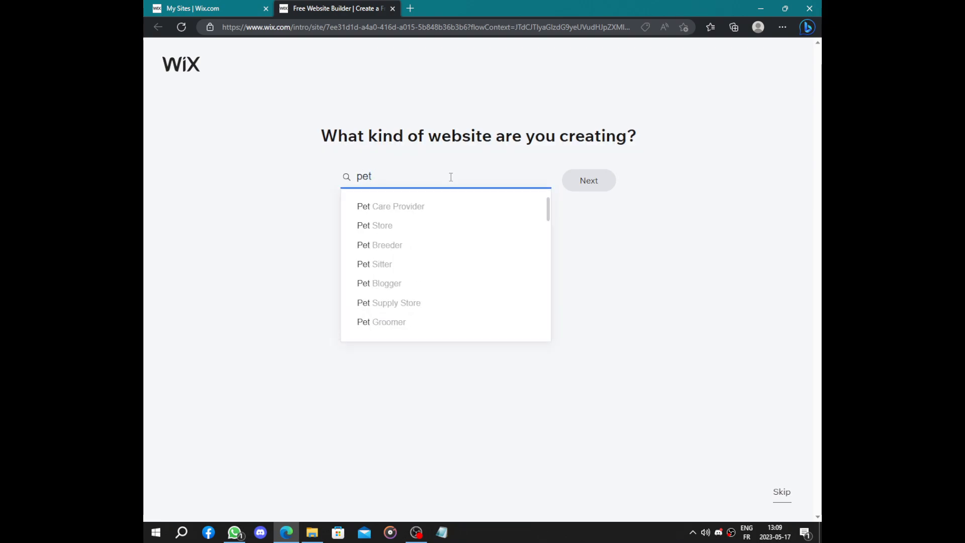
left_click(422, 324)
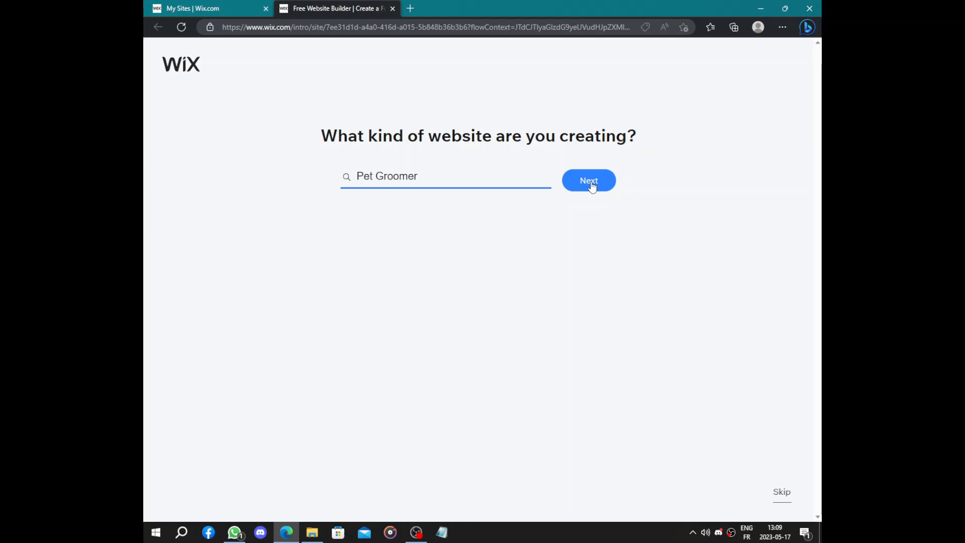
left_click(588, 182)
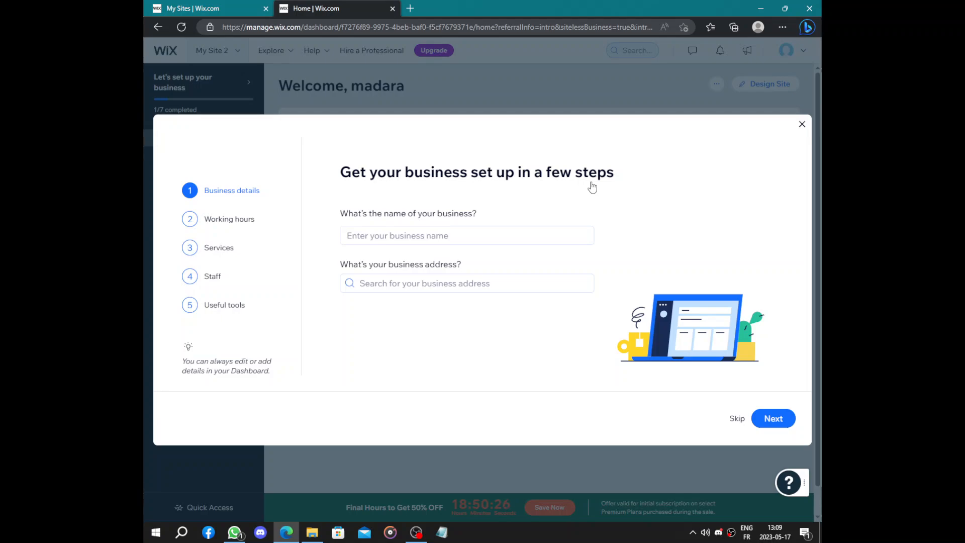
Enter BAYDA9 as the business name and review the default Mon–Fri 10:00–18:00 working hours.
left_click(528, 239)
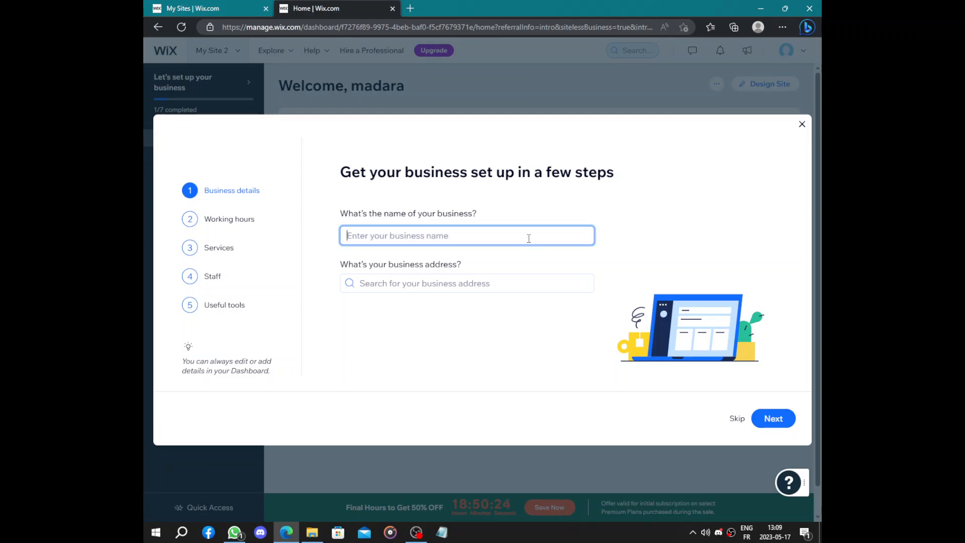
type("BAYDA9")
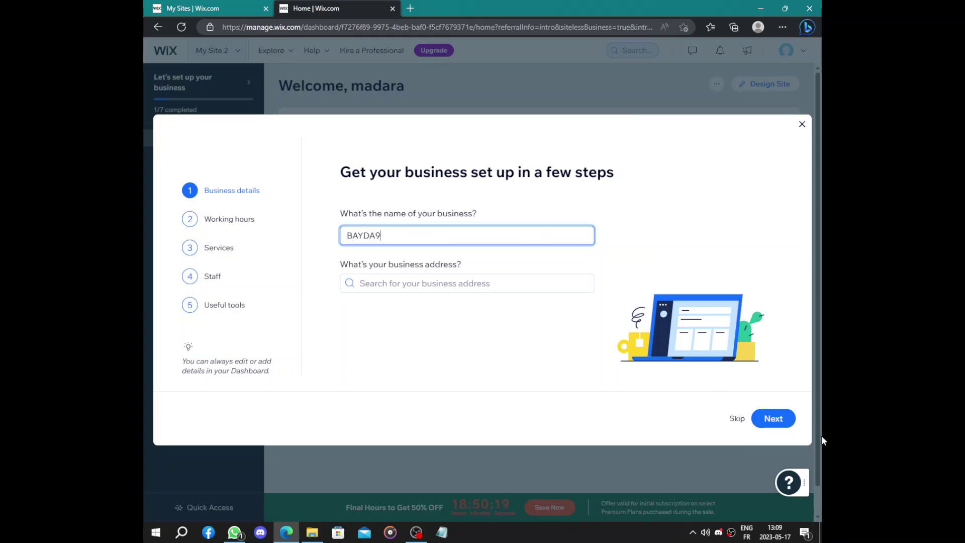
left_click(773, 417)
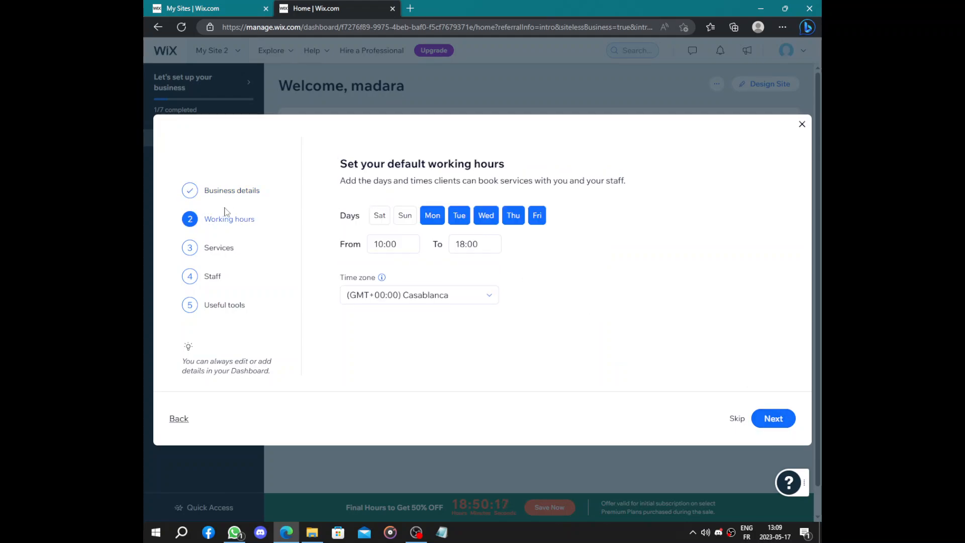
left_click(179, 420)
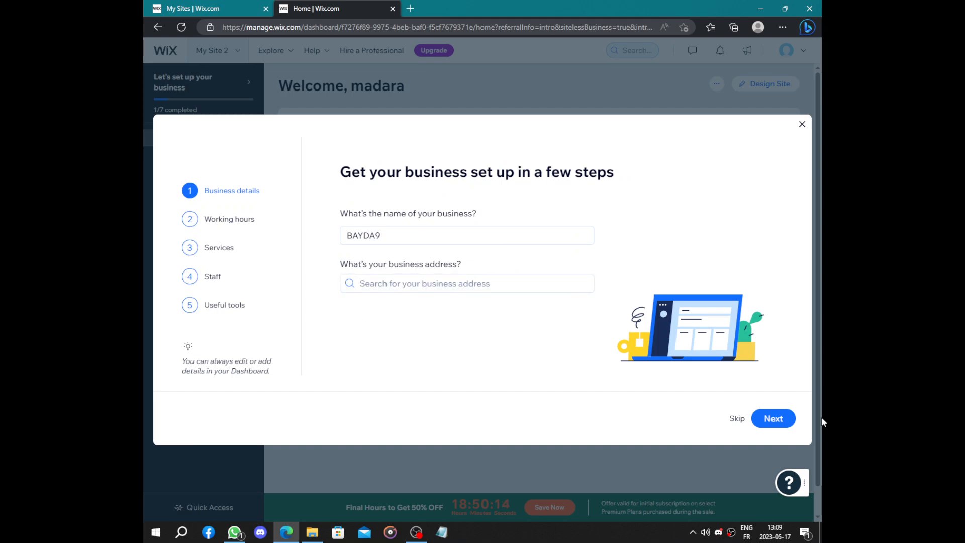
left_click(773, 419)
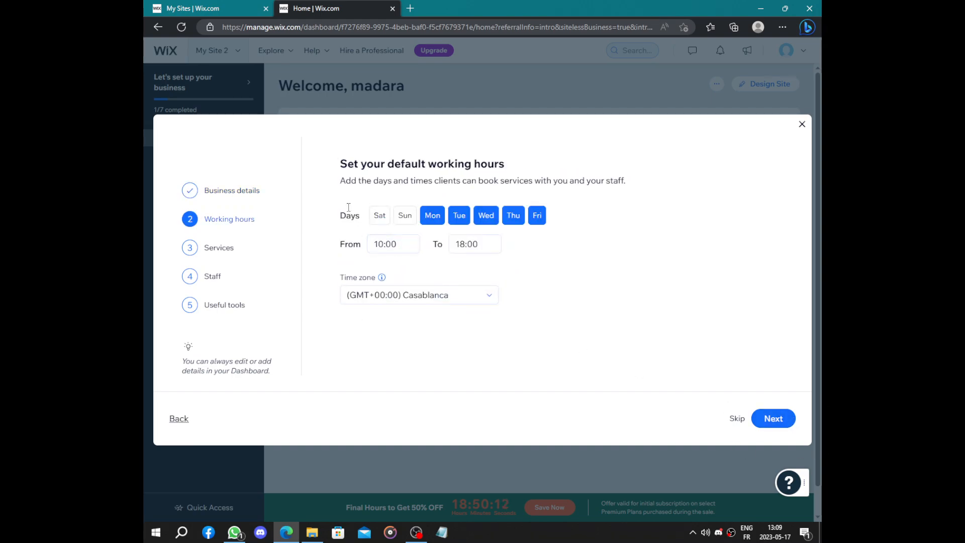
left_click_drag(334, 168, 521, 174)
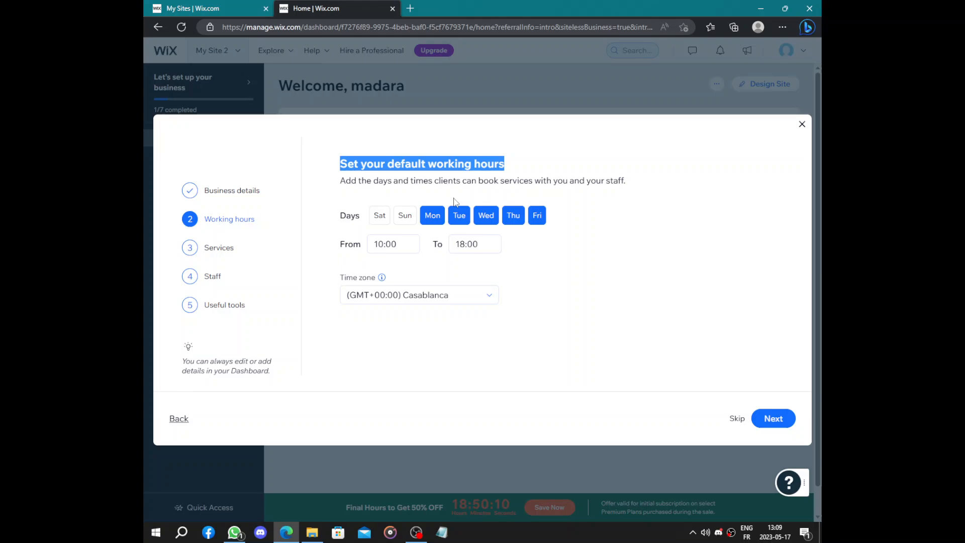
left_click(405, 198)
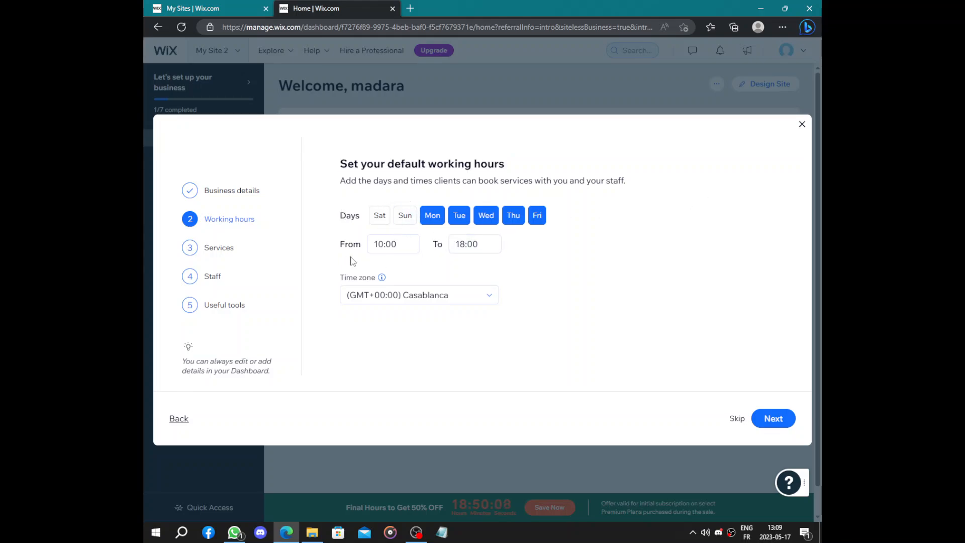
Select Full Grooming, Initial In-Home Consultation and Dog Walking as offered services.
left_click(788, 419)
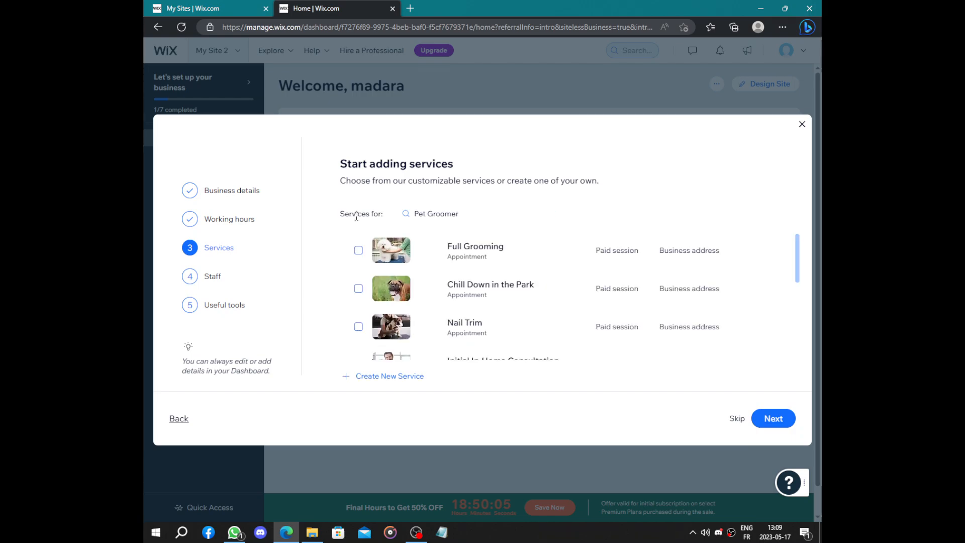
left_click(398, 258)
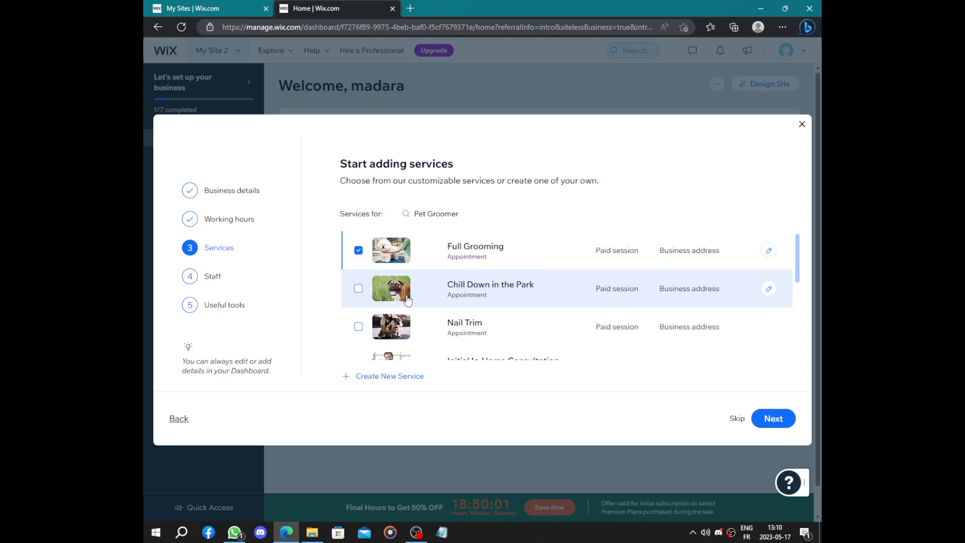
scroll(407, 296, "down", 1)
scroll(413, 283, "down", 1)
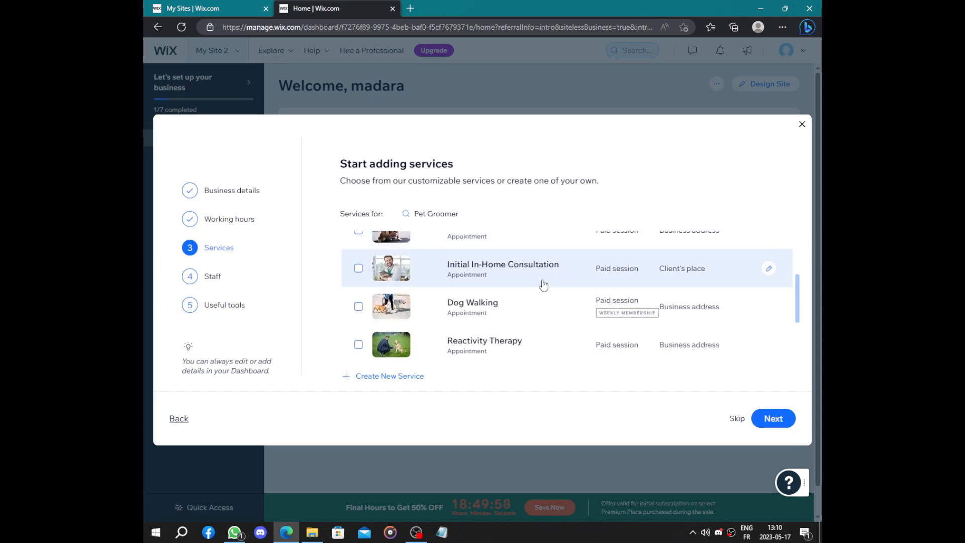
left_click(445, 275)
left_click(475, 309)
scroll(500, 309, "down", 1)
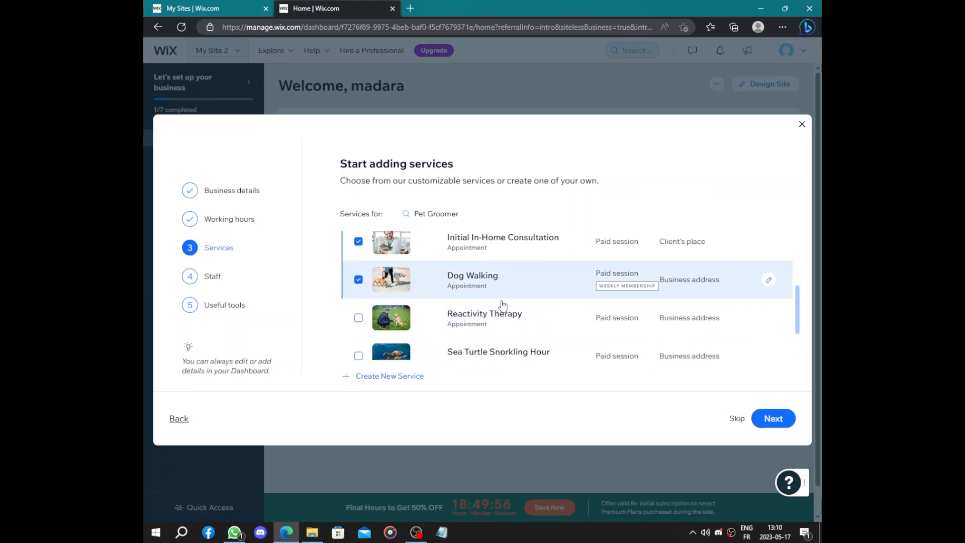
scroll(527, 304, "down", 1)
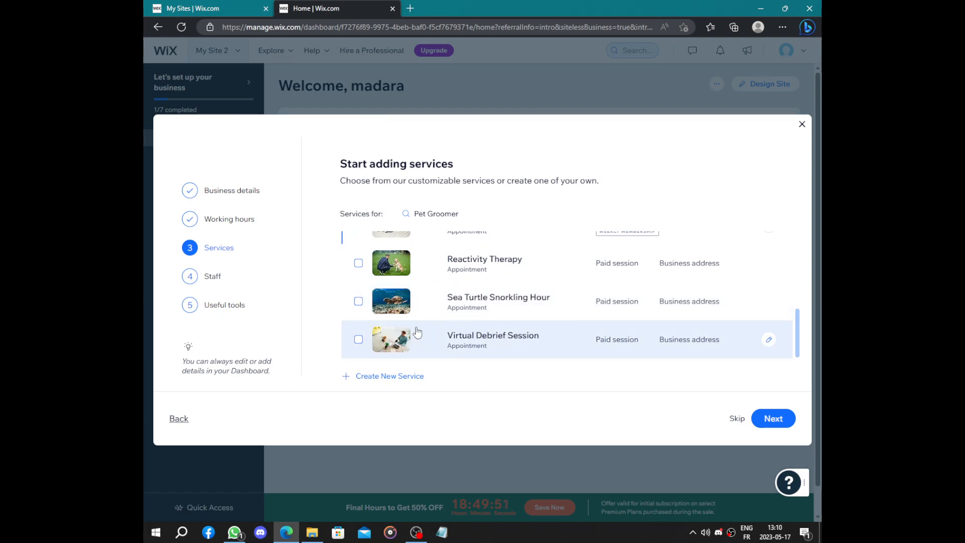
Review the chosen services, then add staff entries so Staff Member #1, #2 and #3 are listed.
left_click(773, 417)
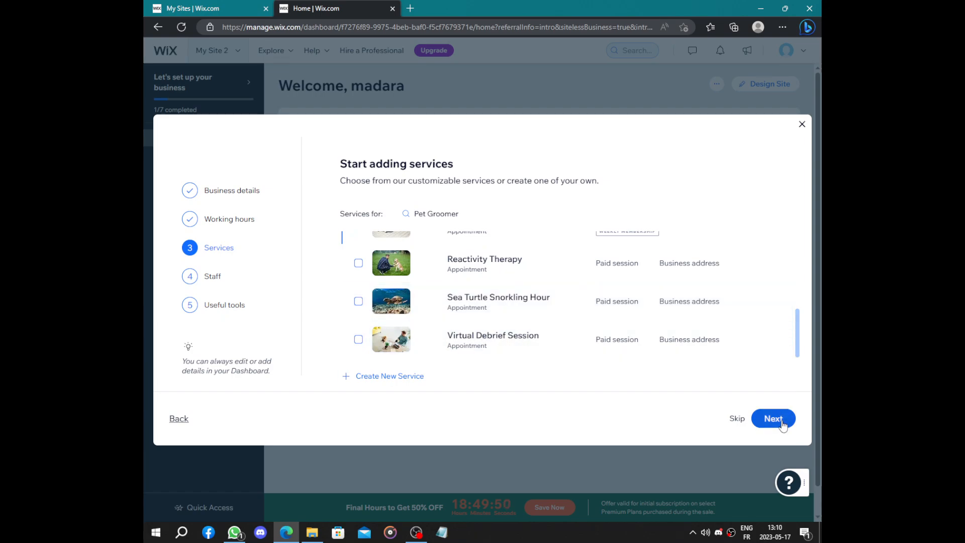
left_click(181, 419)
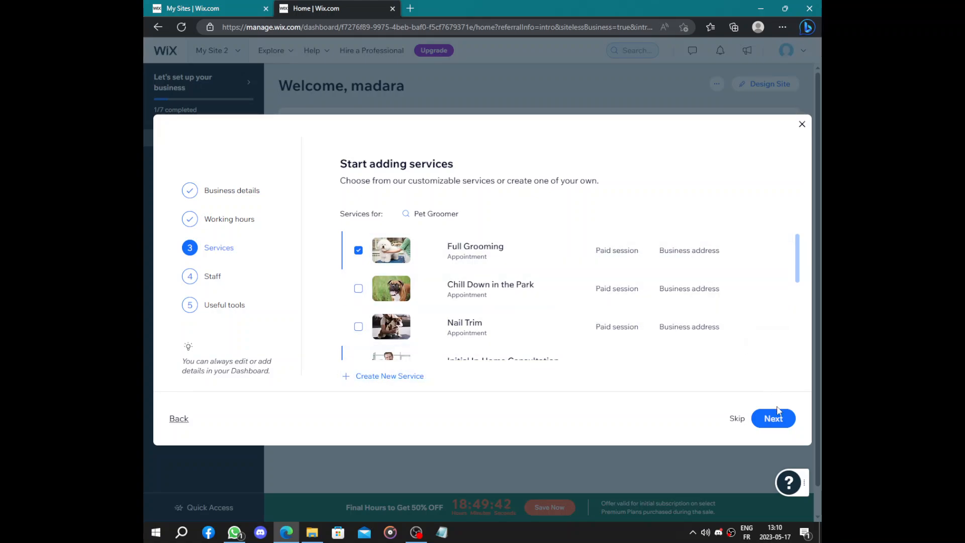
left_click(773, 418)
left_click(411, 254)
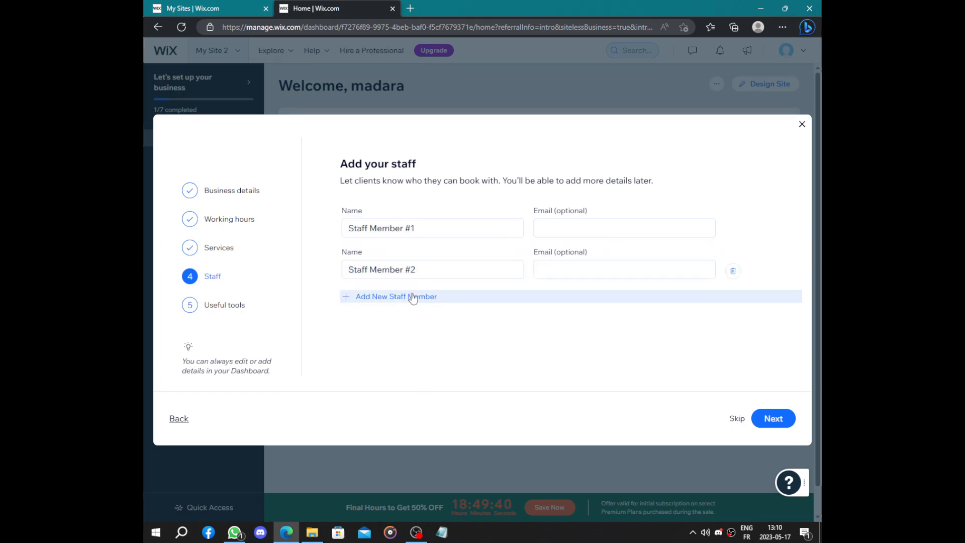
left_click(412, 295)
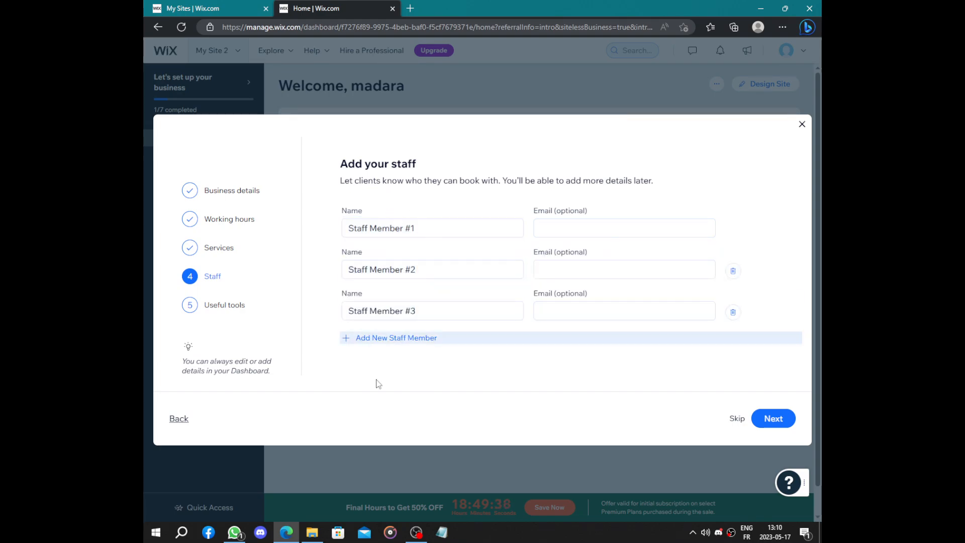
left_click_drag(336, 179, 453, 179)
left_click(451, 177)
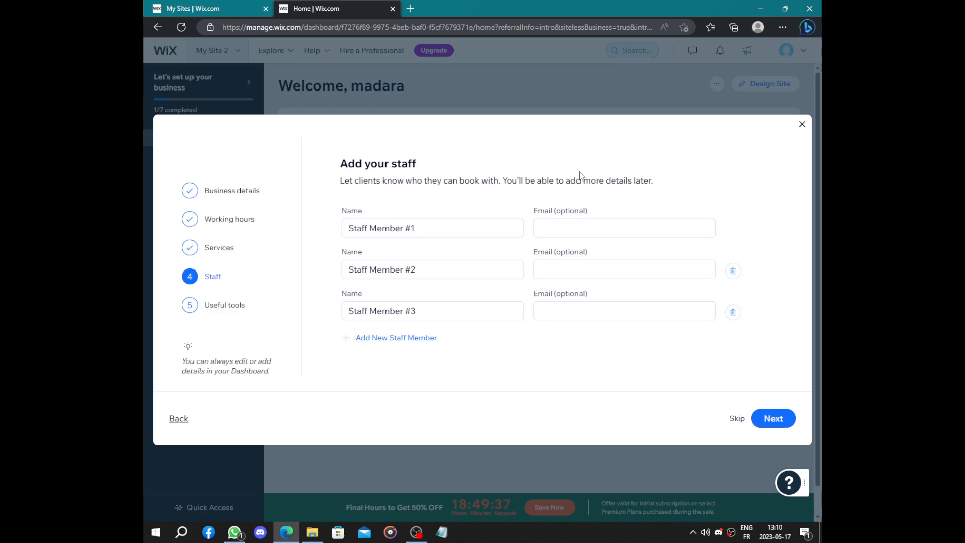
left_click_drag(631, 174, 644, 178)
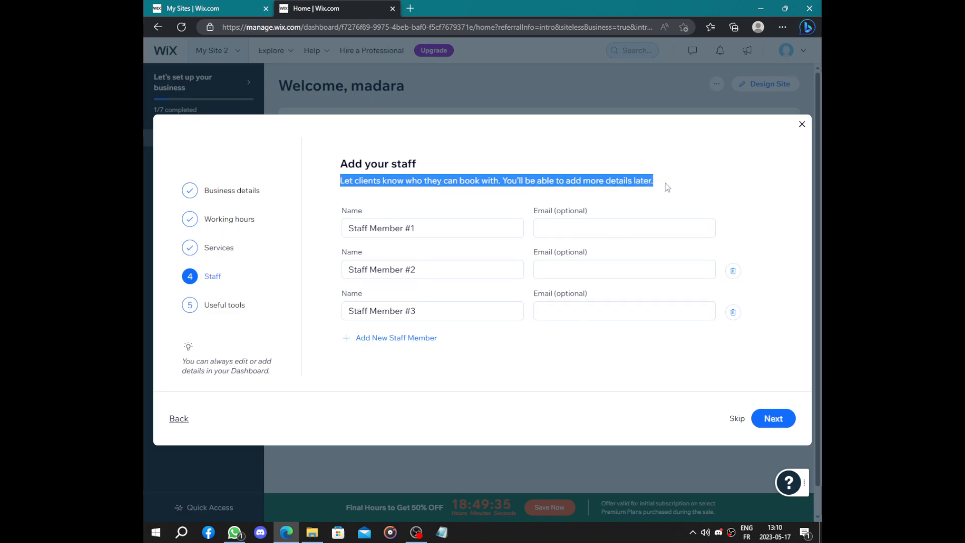
Leave all useful tools unchecked and finish the setup wizard.
left_click(772, 417)
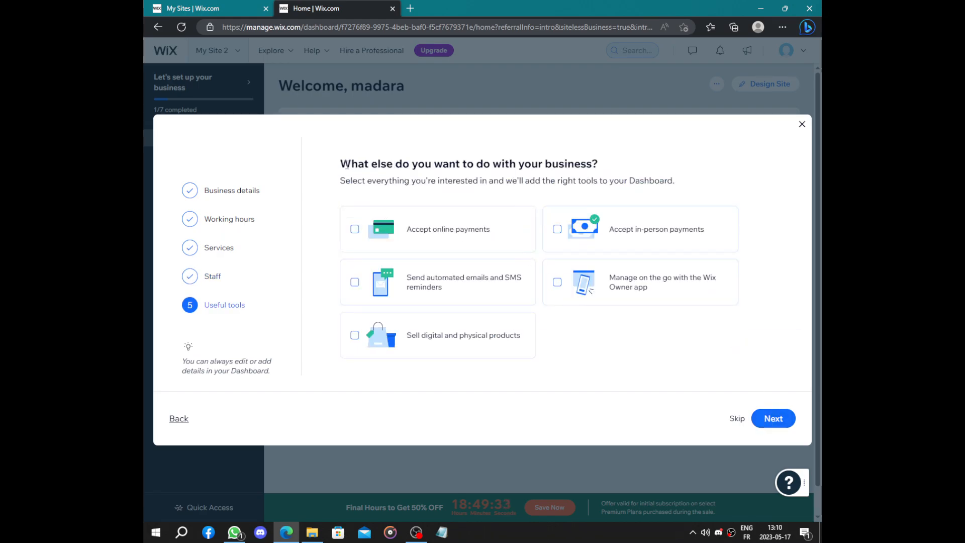
left_click_drag(339, 164, 615, 156)
left_click(614, 156)
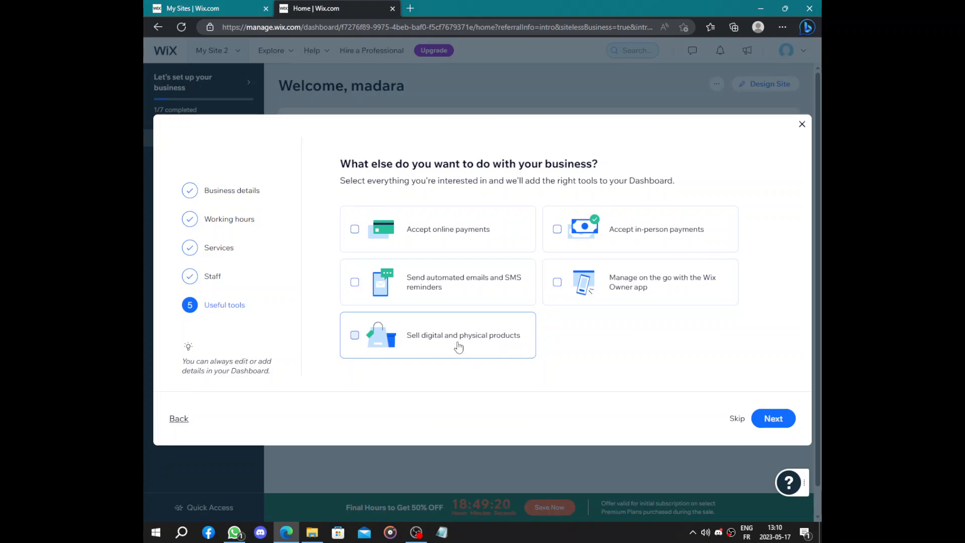
left_click(776, 424)
Continue to the site dashboard showing 4 of 7 checklist tasks complete.
left_click(497, 286)
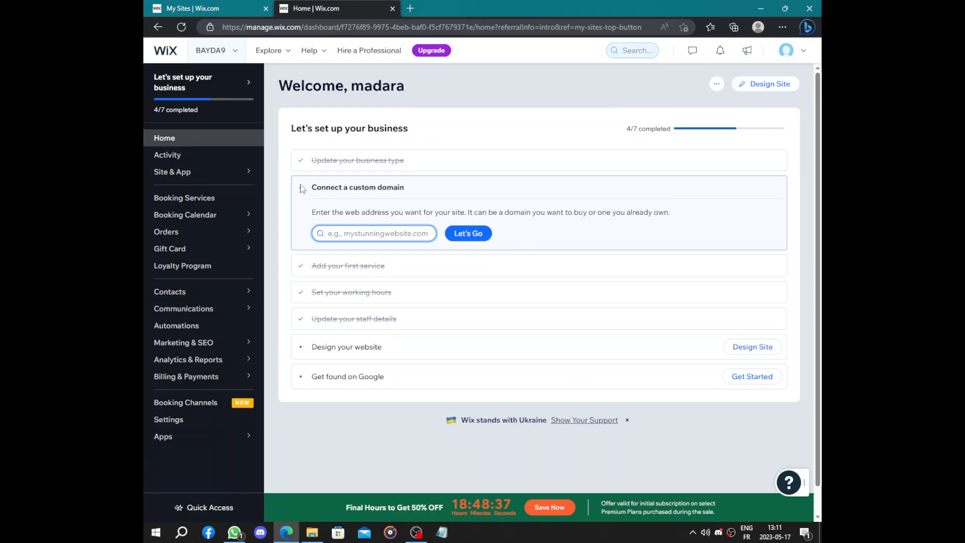
left_click_drag(302, 189, 445, 196)
left_click(283, 214)
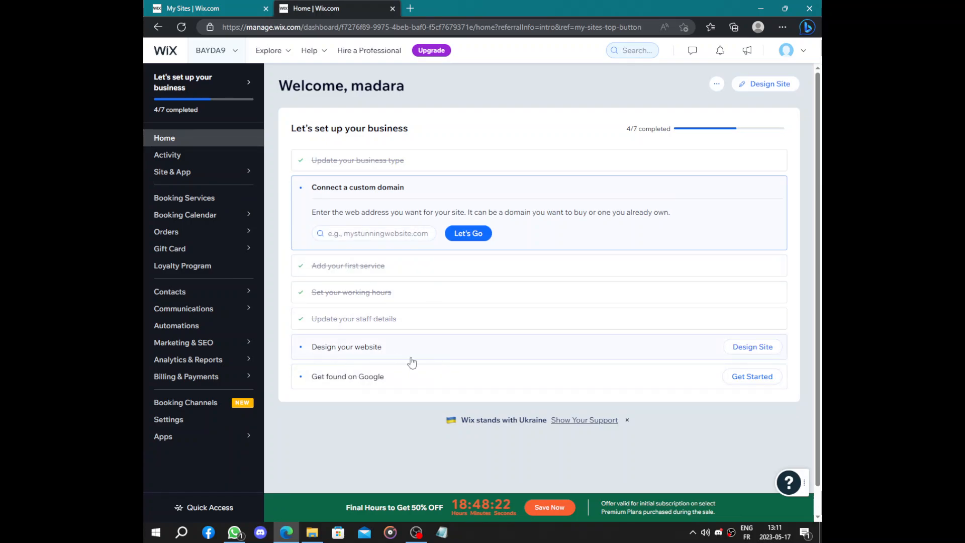
Start Design Site from the checklist and let Wix create the site automatically.
left_click(749, 348)
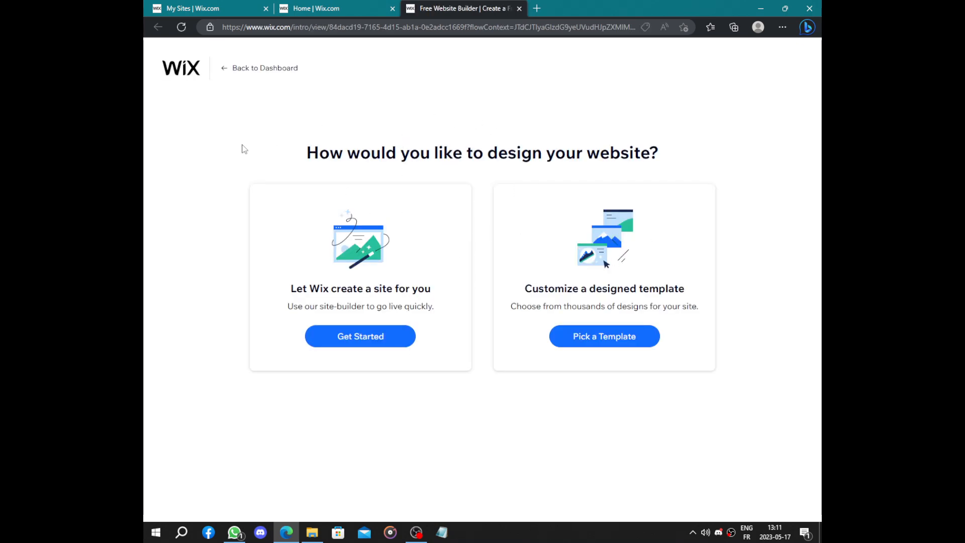
left_click_drag(243, 148, 684, 153)
left_click(685, 152)
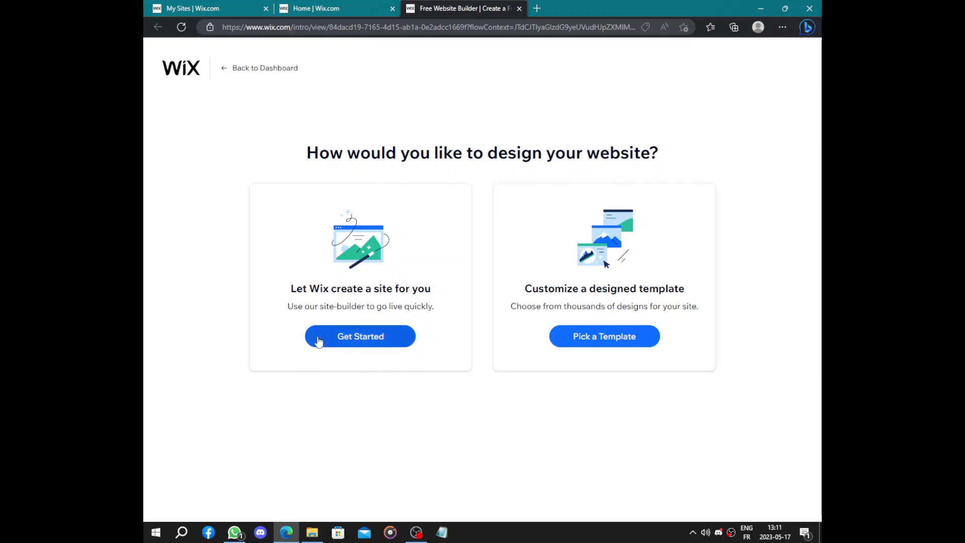
left_click(360, 336)
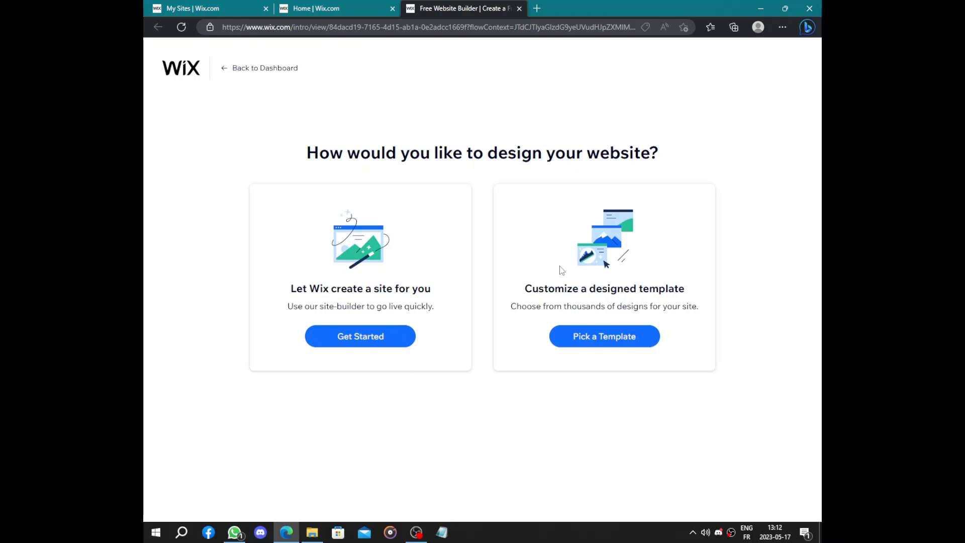
Add social link fields to the business info and paste the Instagram profile URL.
left_click(374, 339)
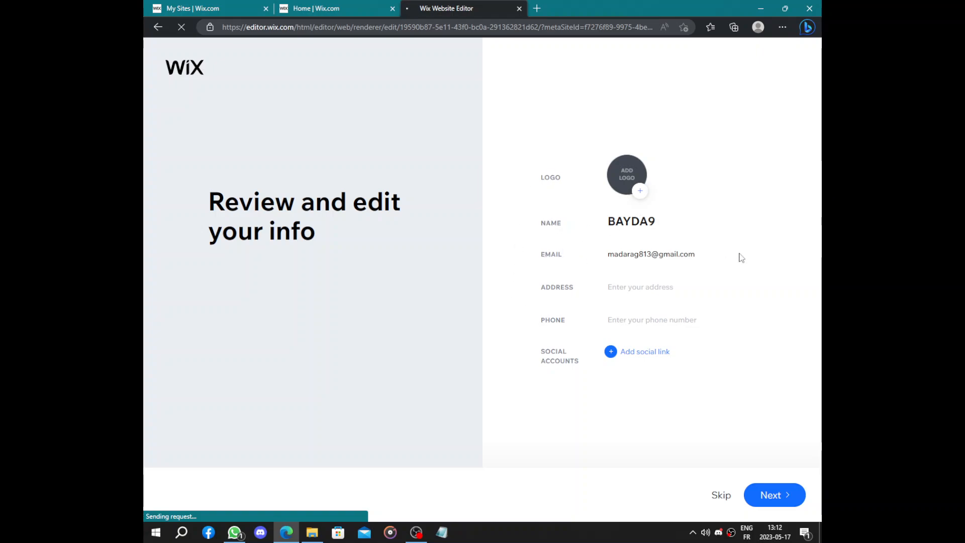
left_click(623, 352)
left_click(637, 369)
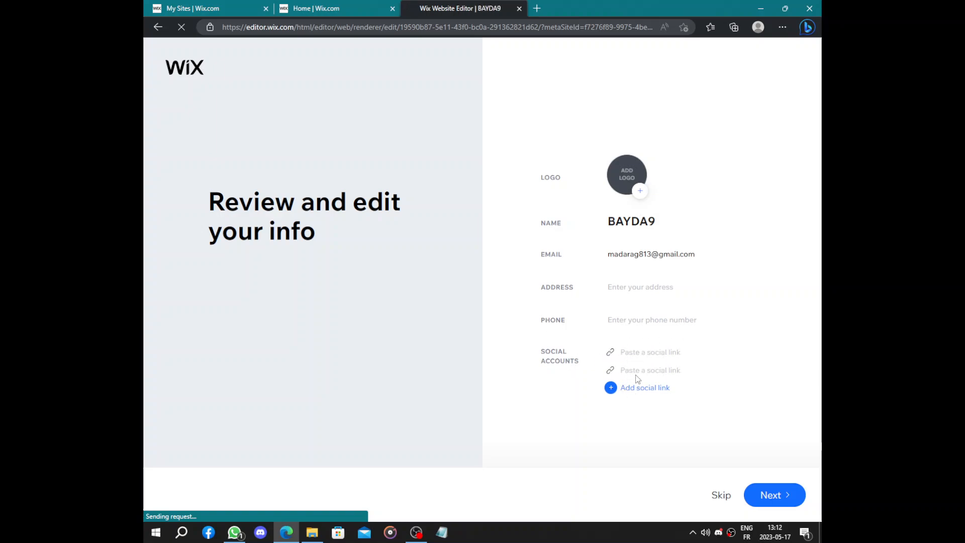
left_click(634, 351)
type("https://in")
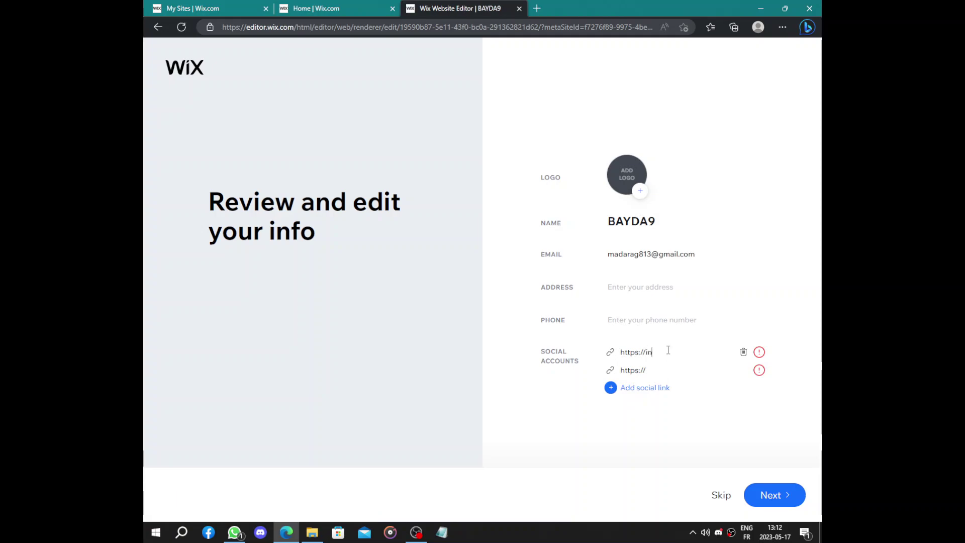
type("s")
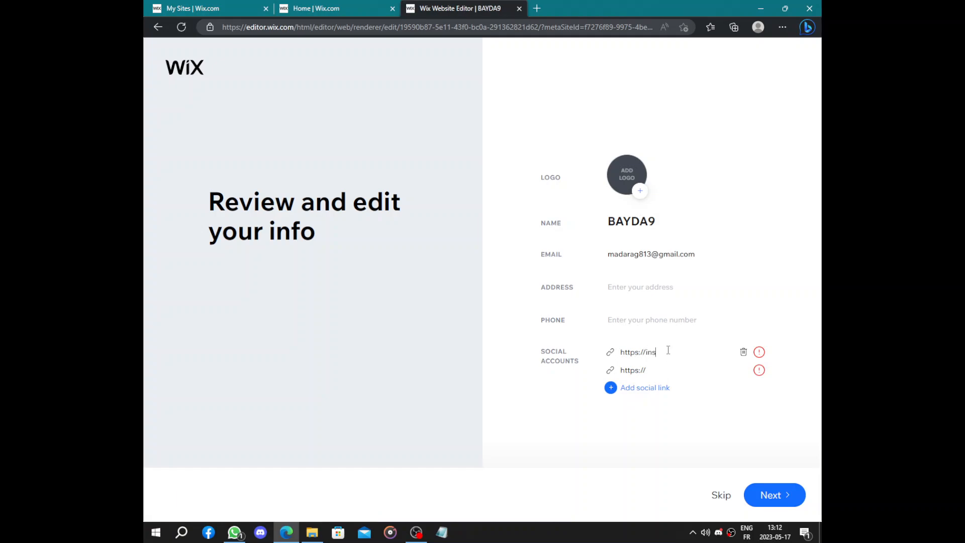
type("tagra")
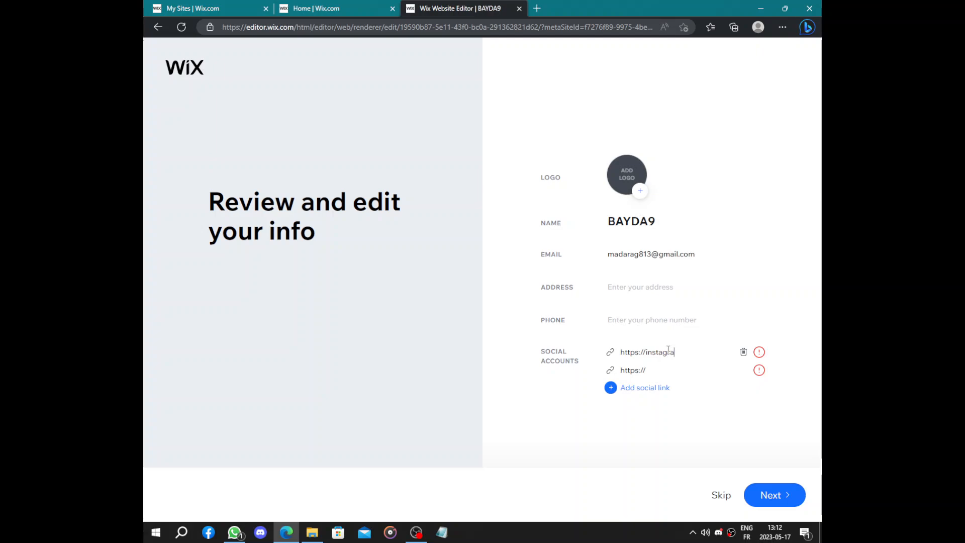
type("m.c")
type("o")
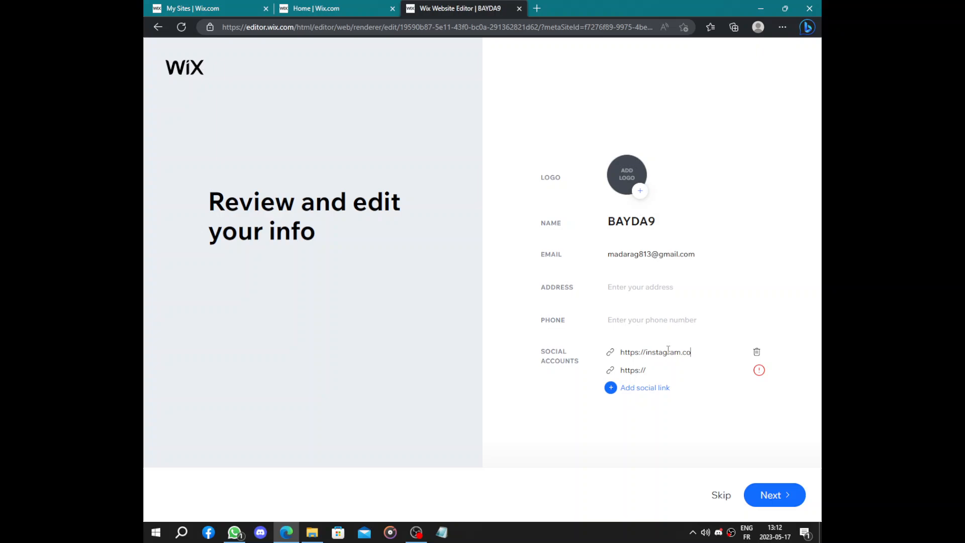
type("m/")
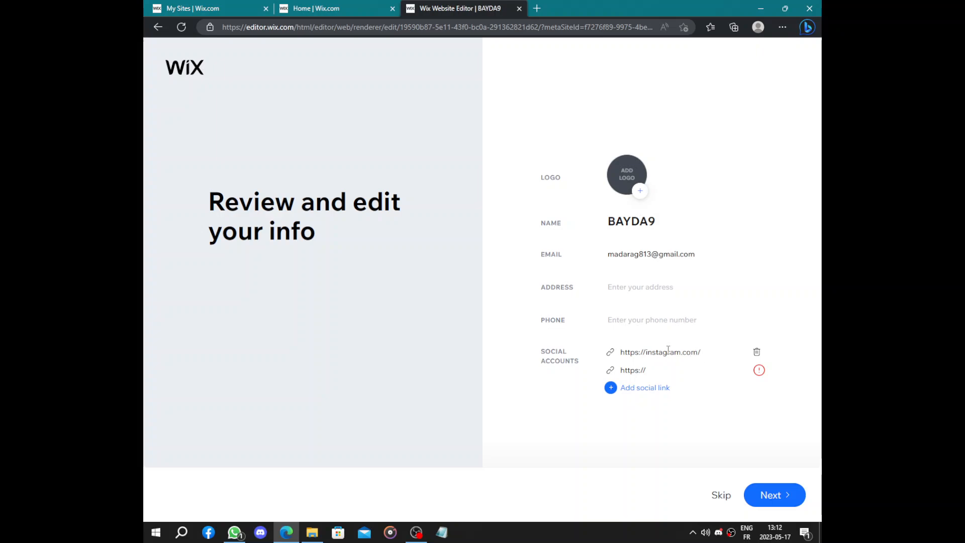
type("_madagh")
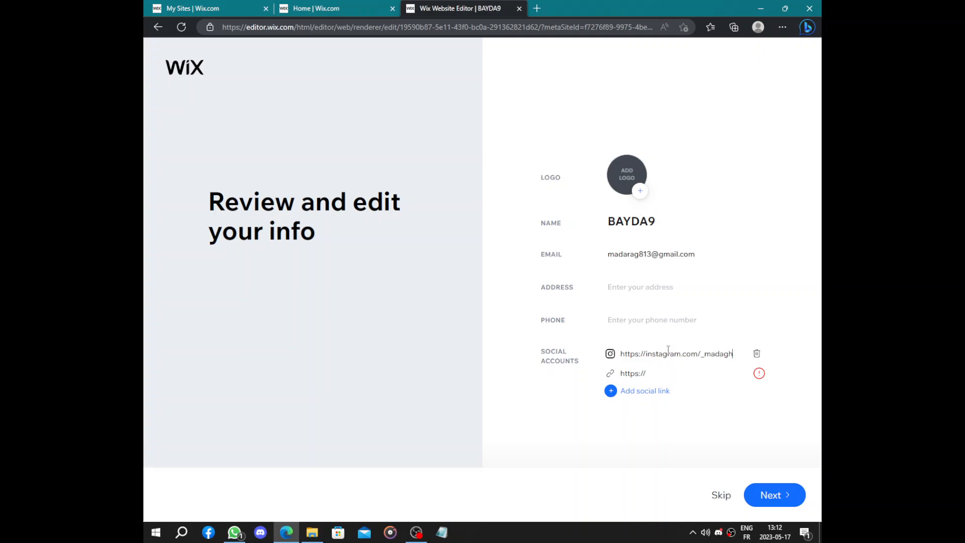
type("a_")
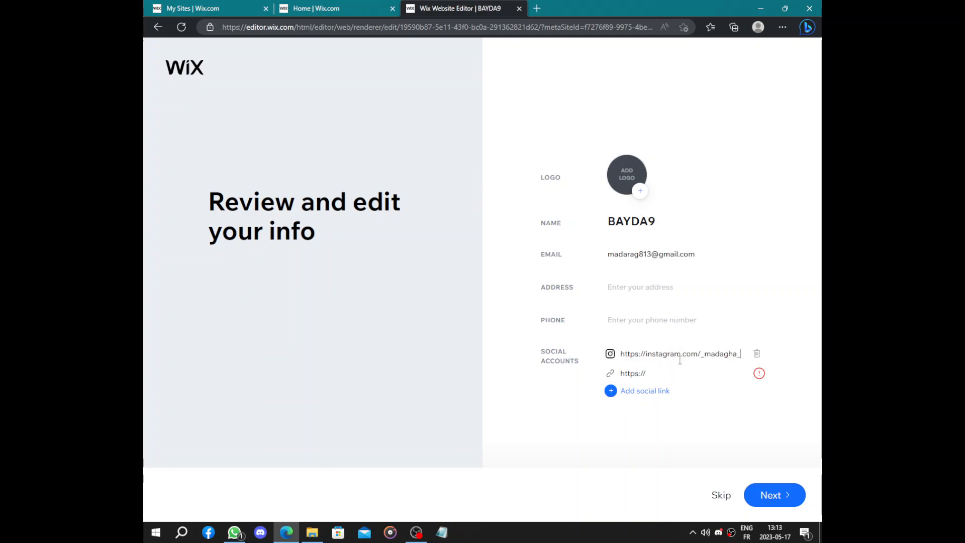
left_click(663, 375)
left_click(653, 393)
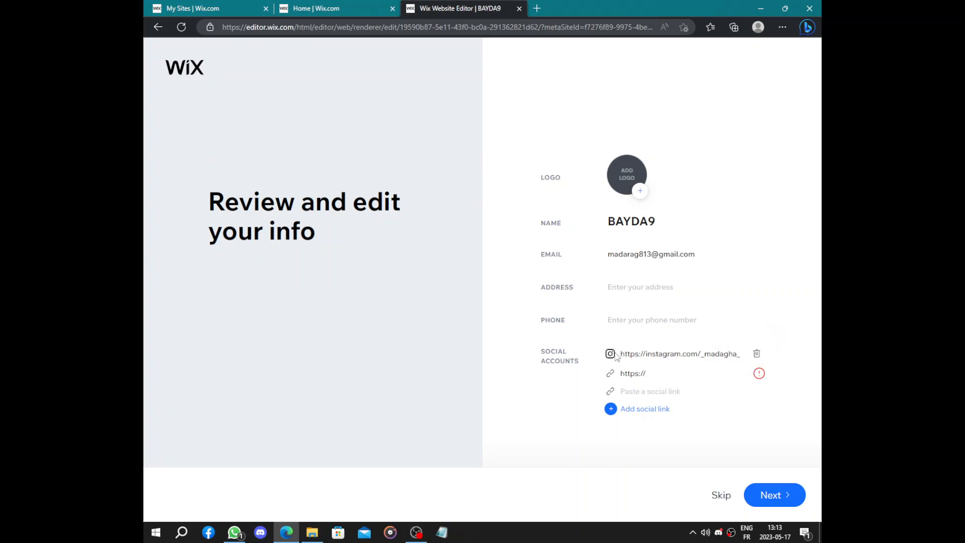
Choose the Elegant theme and continue to the homepage design options.
left_click(775, 495)
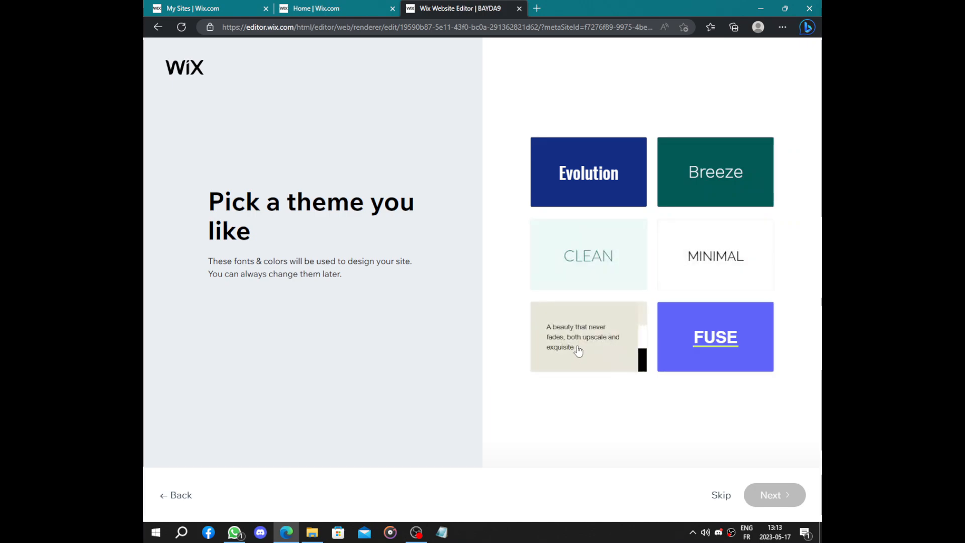
left_click(588, 347)
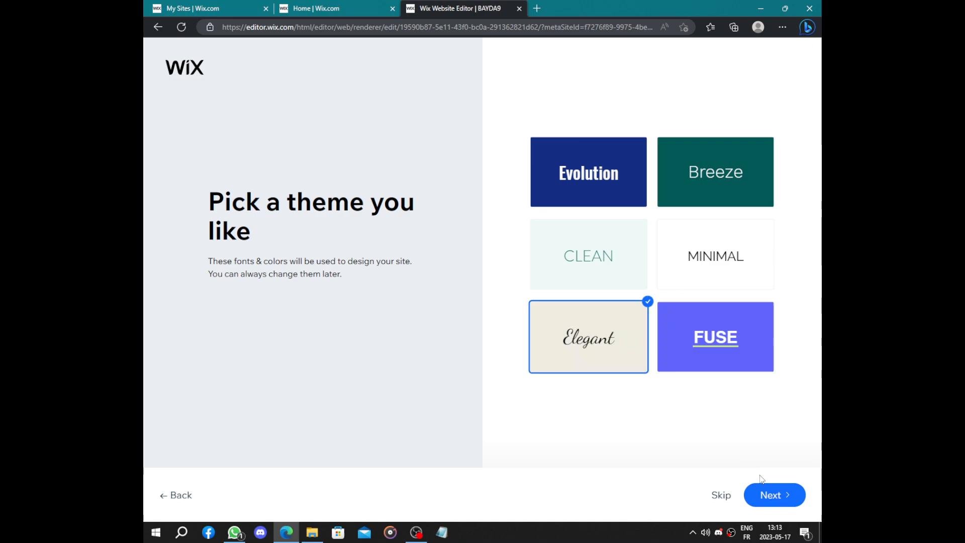
left_click(771, 494)
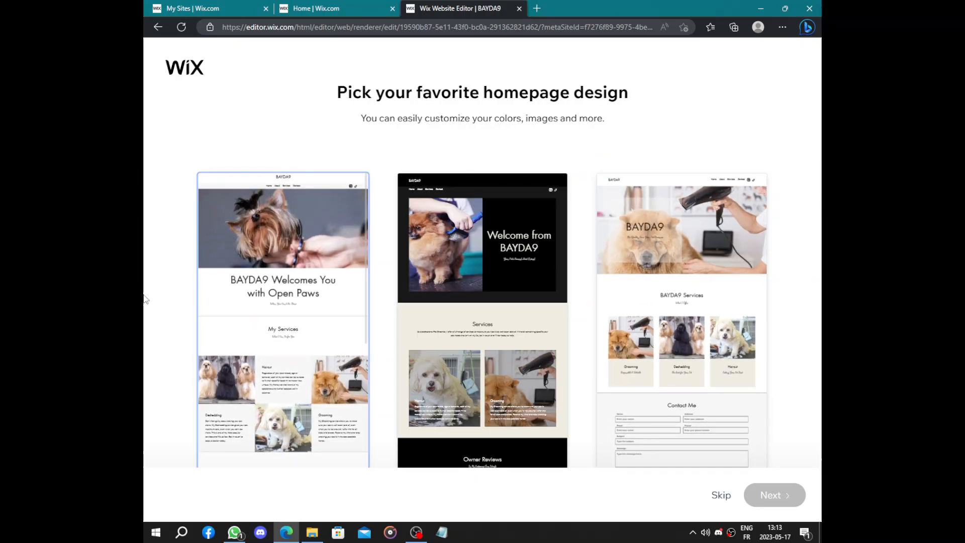
mouse_move(283, 301)
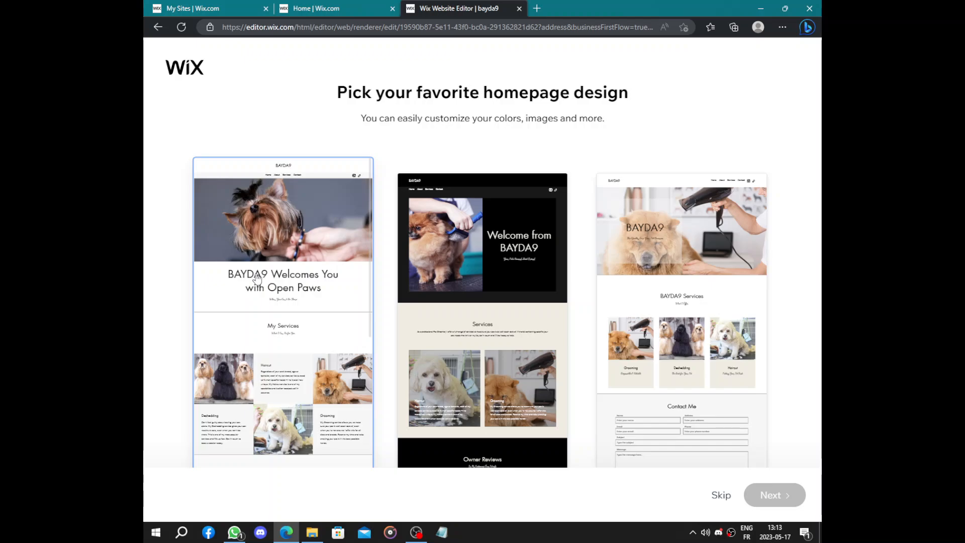
scroll(343, 282, "down", 3)
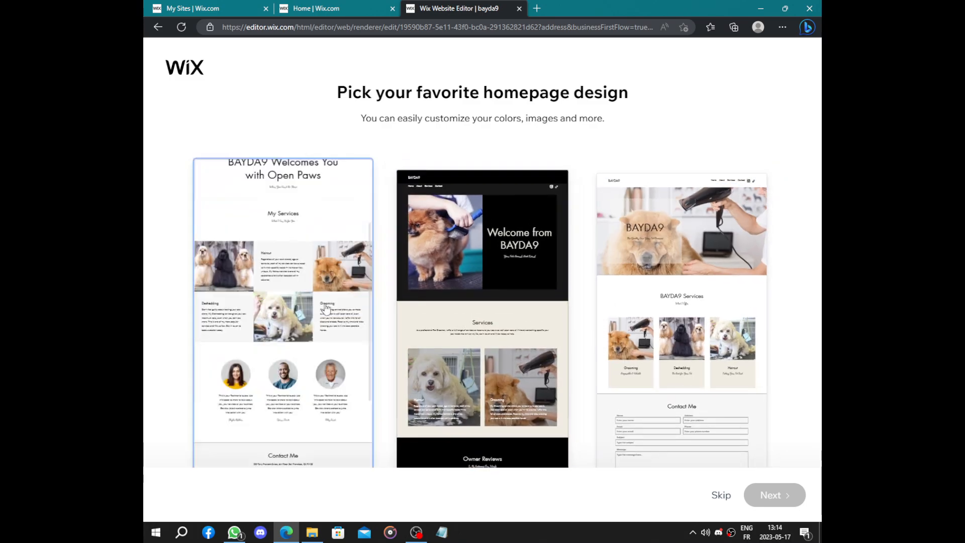
Choose the 'BAYDA9 Welcomes You with Open Paws' homepage design and continue.
left_click(326, 308)
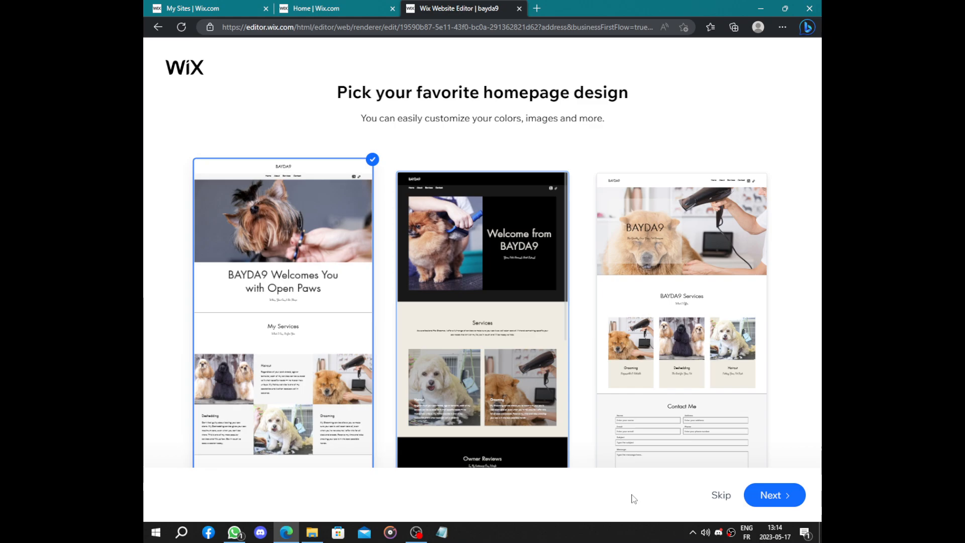
left_click(773, 490)
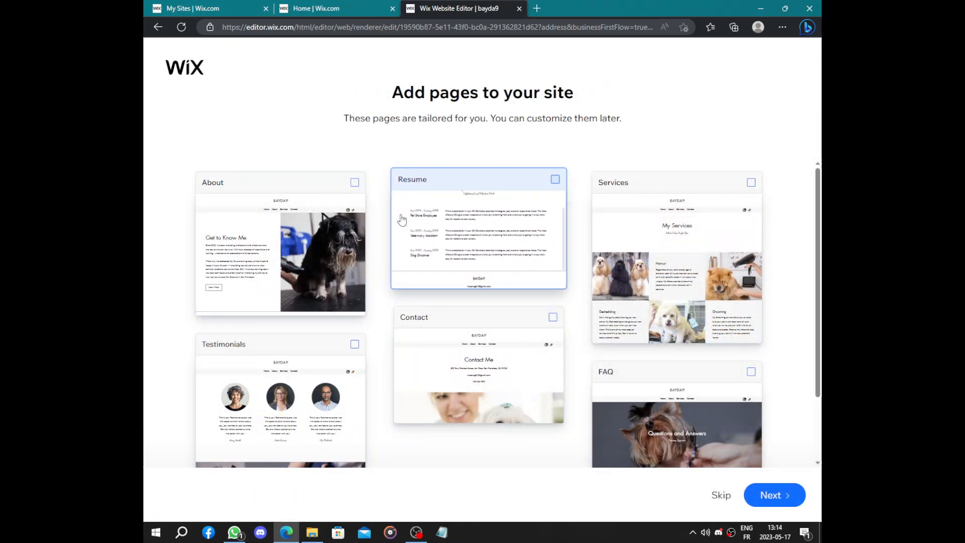
scroll(281, 250, "down", 2)
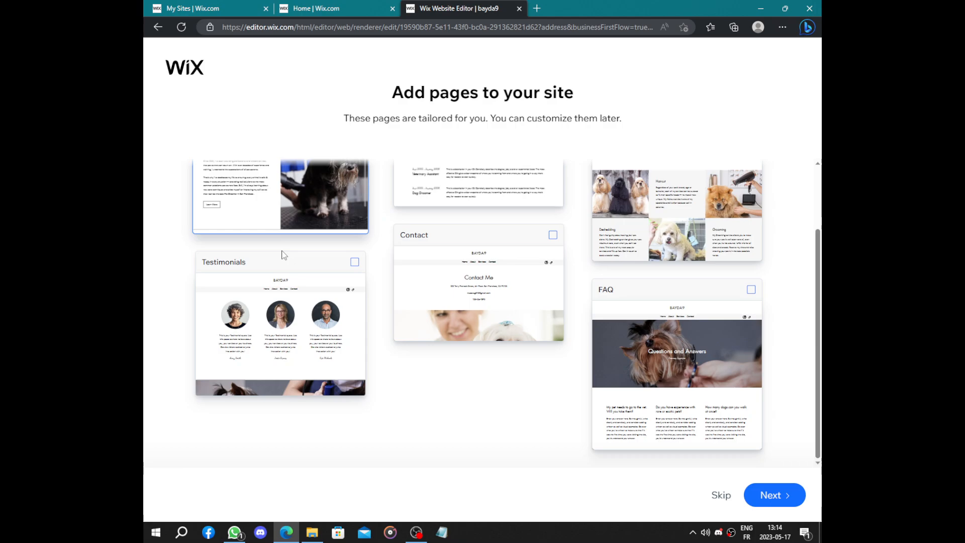
scroll(282, 255, "up", 2)
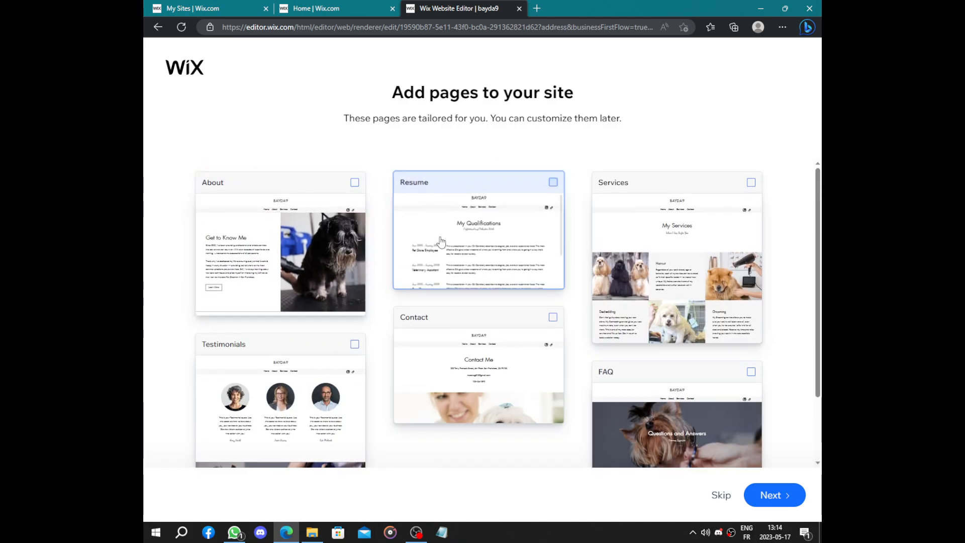
scroll(754, 240, "down", 2)
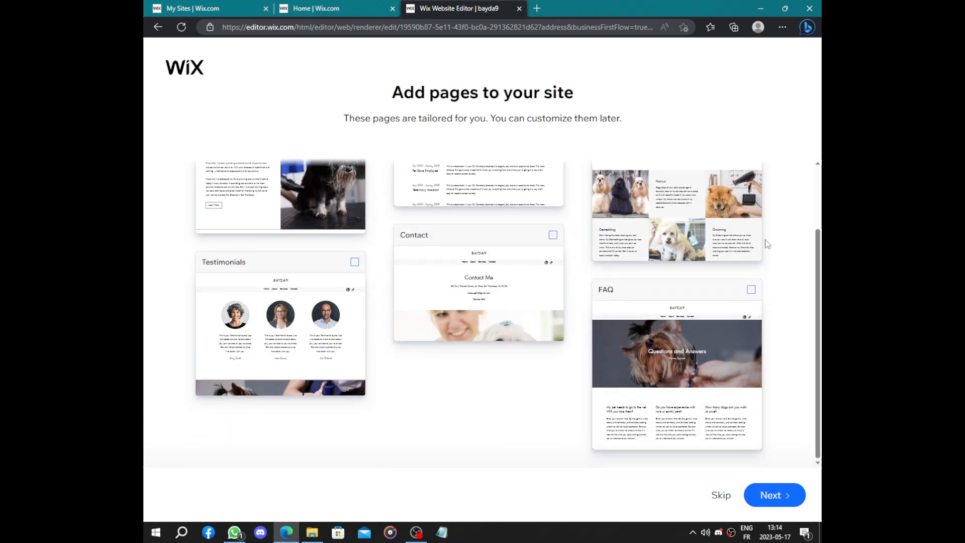
scroll(766, 236, "up", 2)
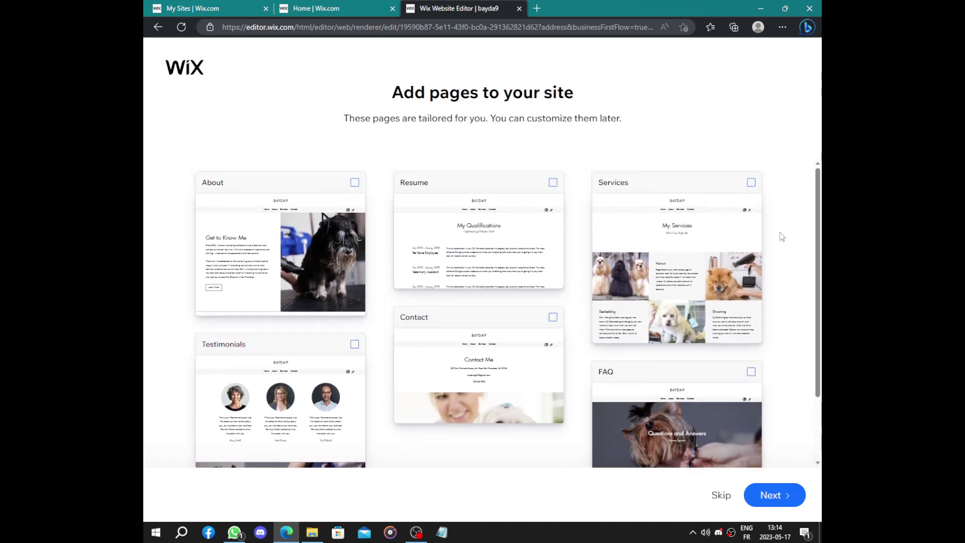
Include the Services and Contact pages and generate the BAYDA9 site.
left_click(746, 188)
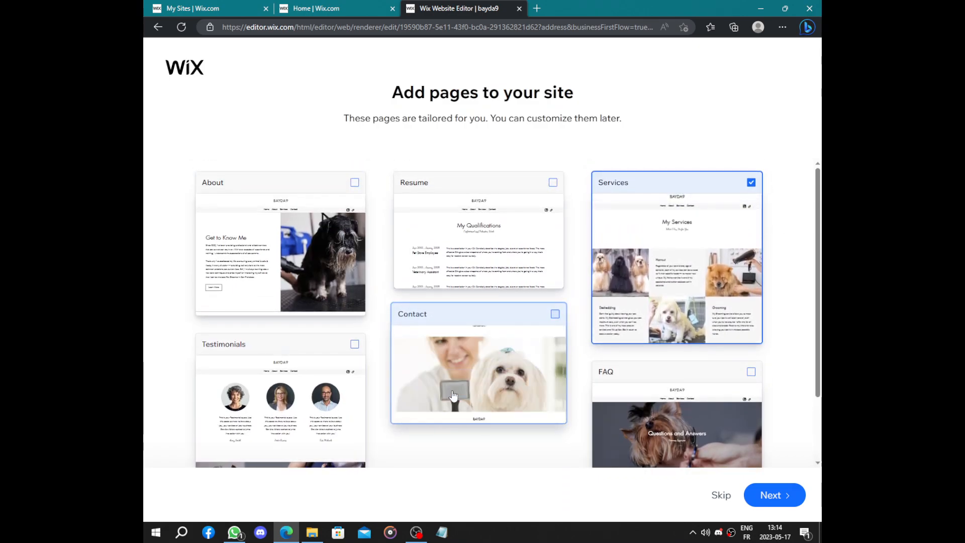
left_click(452, 396)
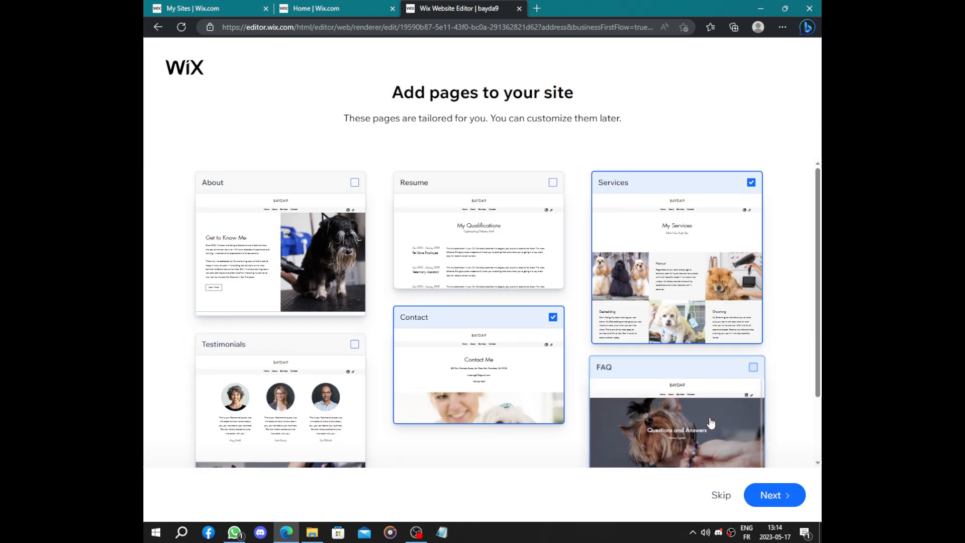
scroll(712, 419, "down", 1)
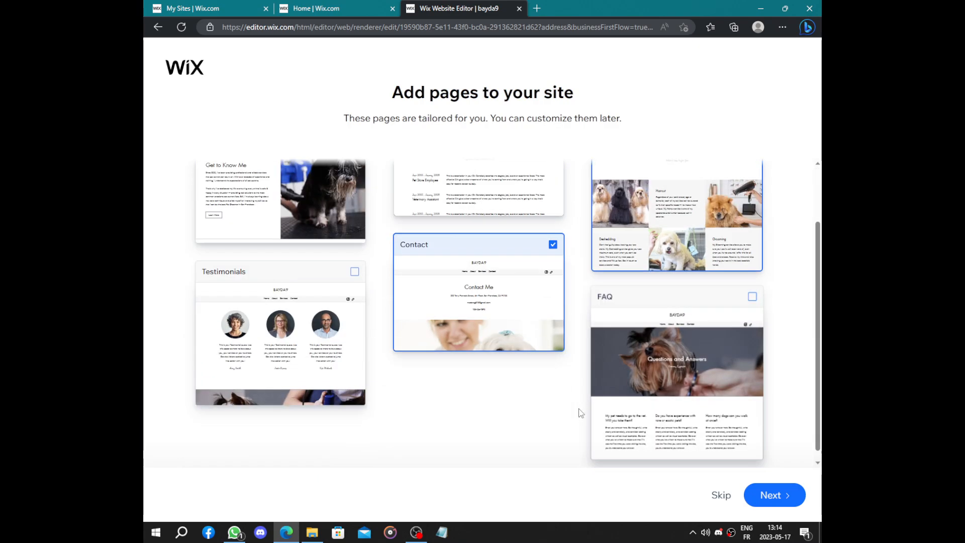
left_click(774, 495)
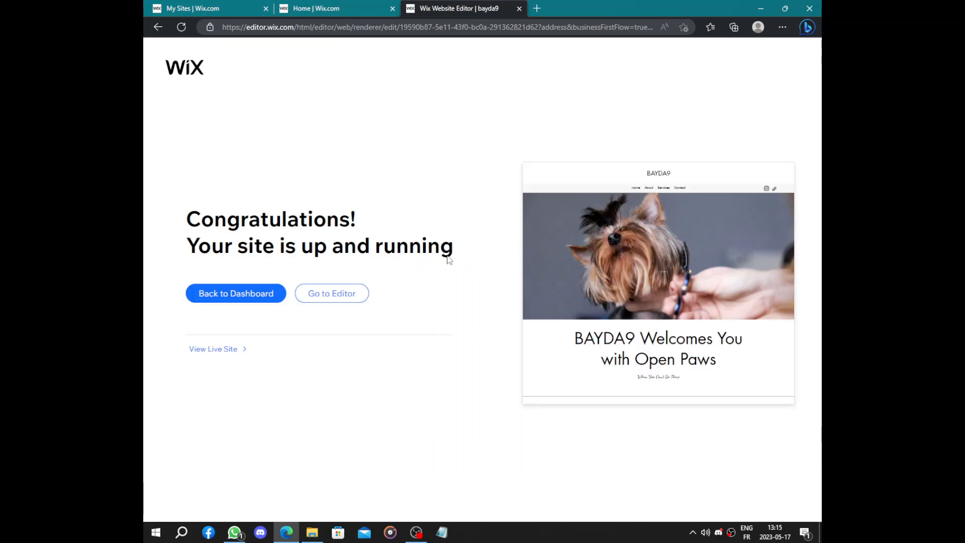
Go to the editor from the Congratulations screen for the new BAYDA9 site.
left_click(329, 295)
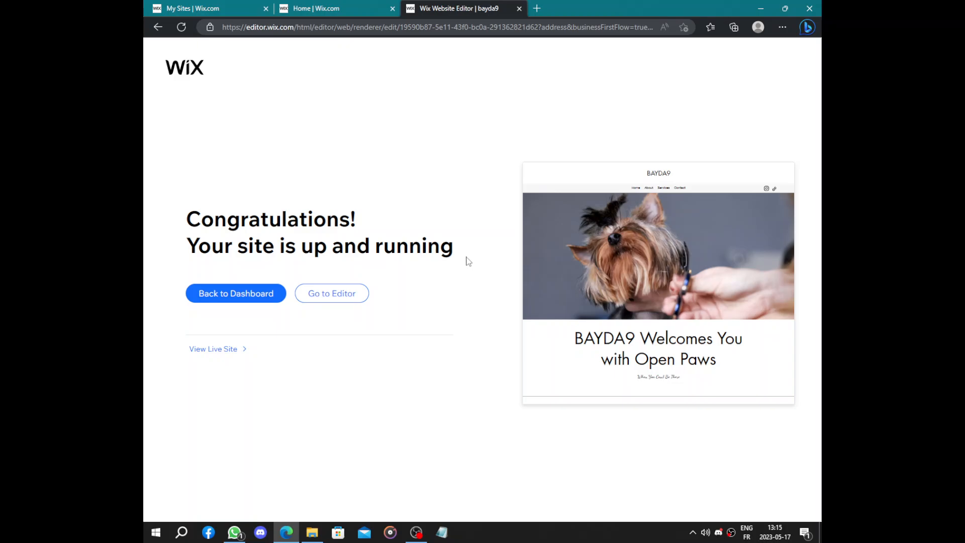
scroll(659, 252, "down", 5)
scroll(655, 250, "down", 3)
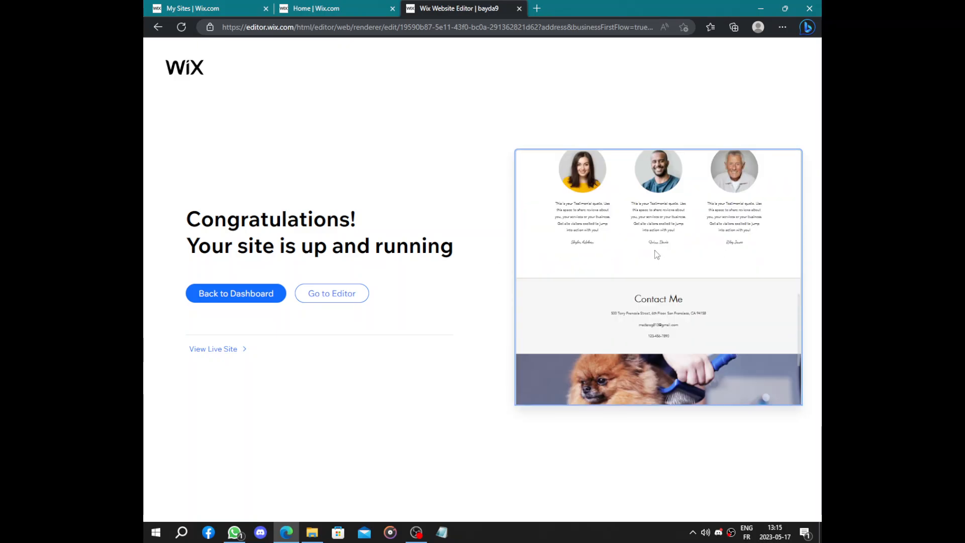
scroll(656, 254, "up", 2)
left_click(336, 294)
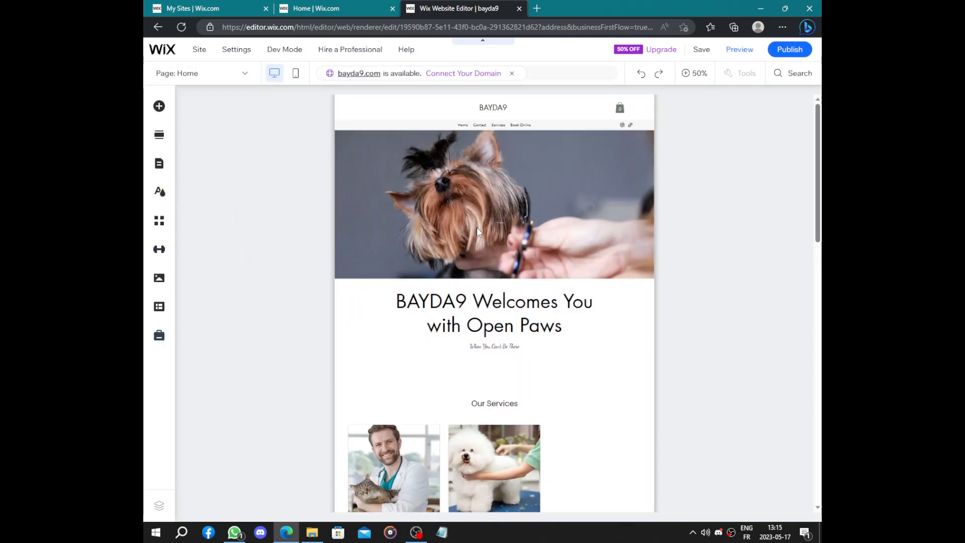
scroll(482, 234, "down", 4)
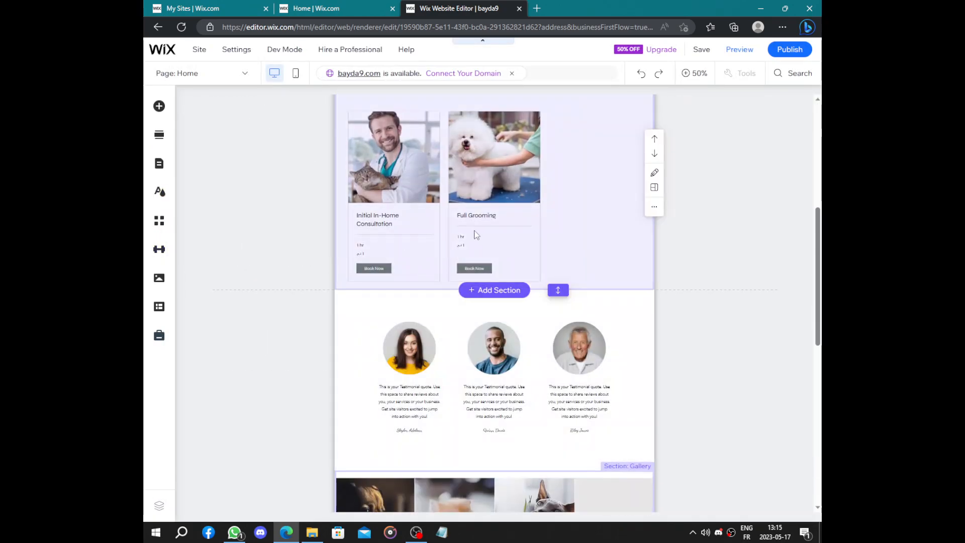
scroll(521, 249, "up", 2)
scroll(487, 257, "up", 2)
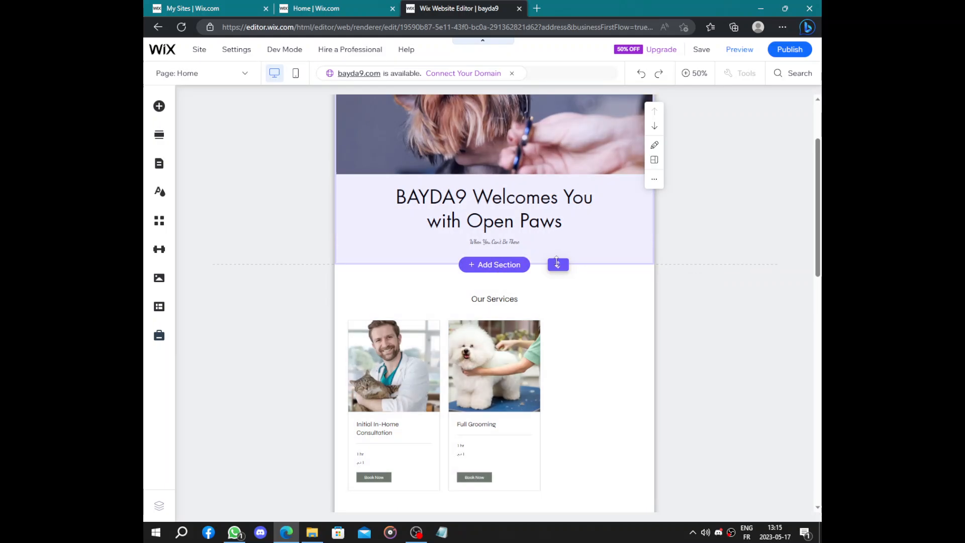
left_click_drag(557, 267, 560, 293)
scroll(560, 297, "down", 2)
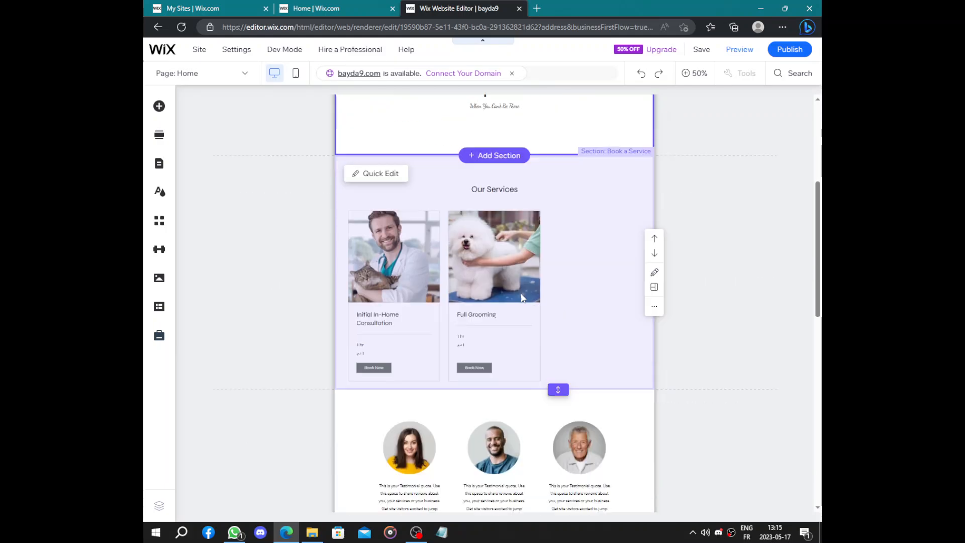
scroll(521, 298, "down", 3)
scroll(521, 298, "down", 2)
scroll(520, 298, "up", 3)
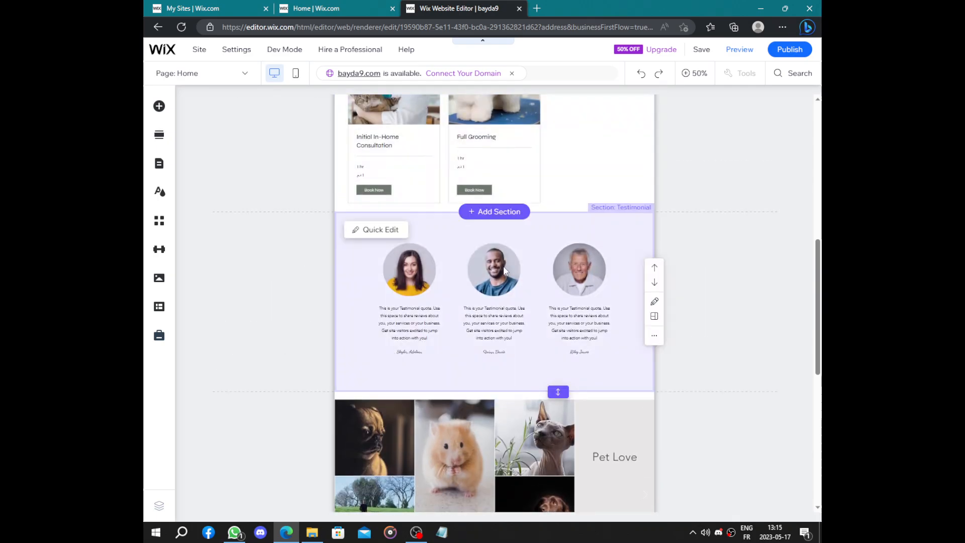
scroll(456, 262, "down", 3)
scroll(457, 263, "up", 2)
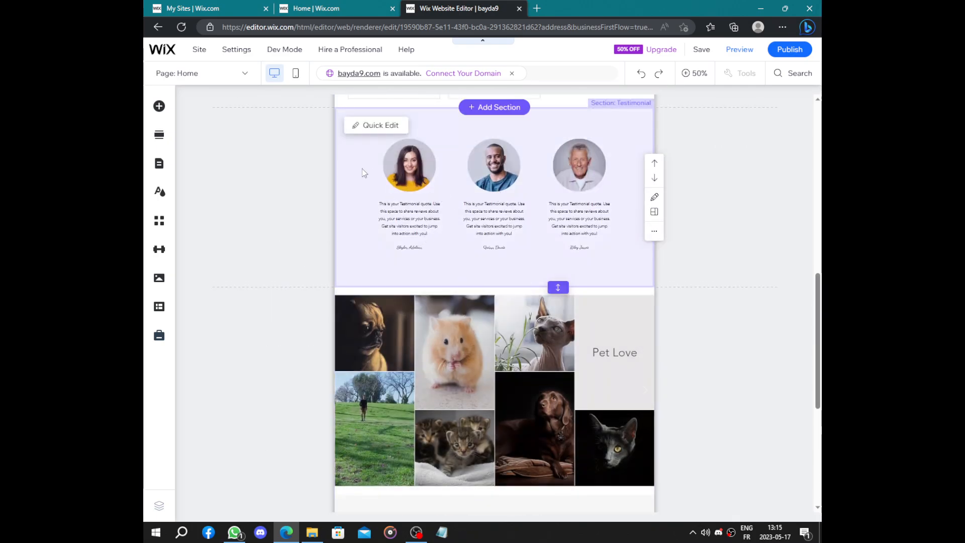
scroll(436, 264, "down", 2)
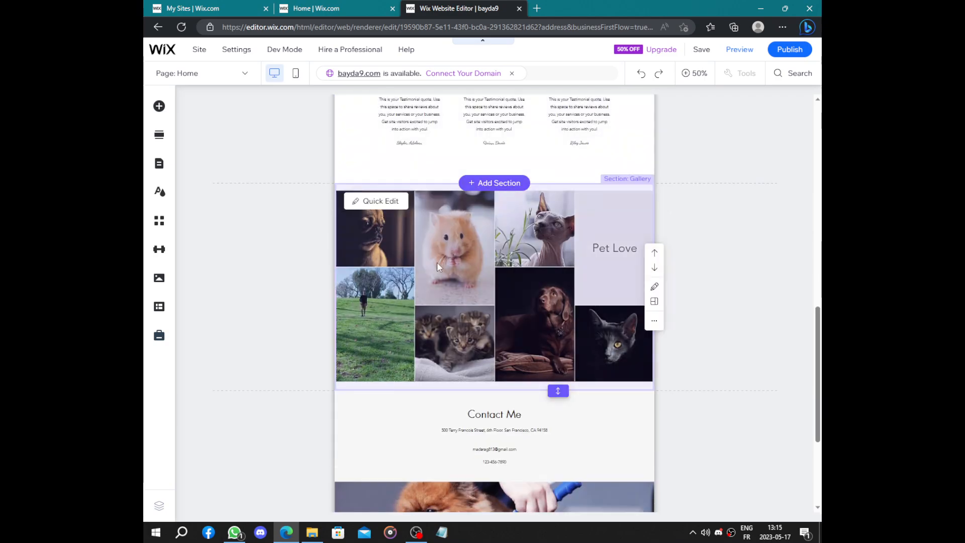
scroll(374, 261, "down", 2)
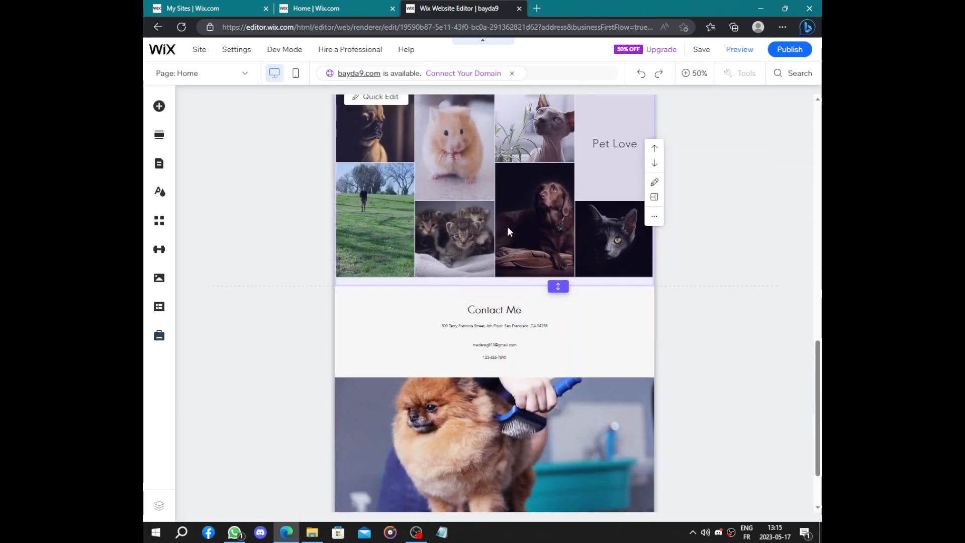
scroll(543, 223, "down", 2)
scroll(447, 239, "up", 2)
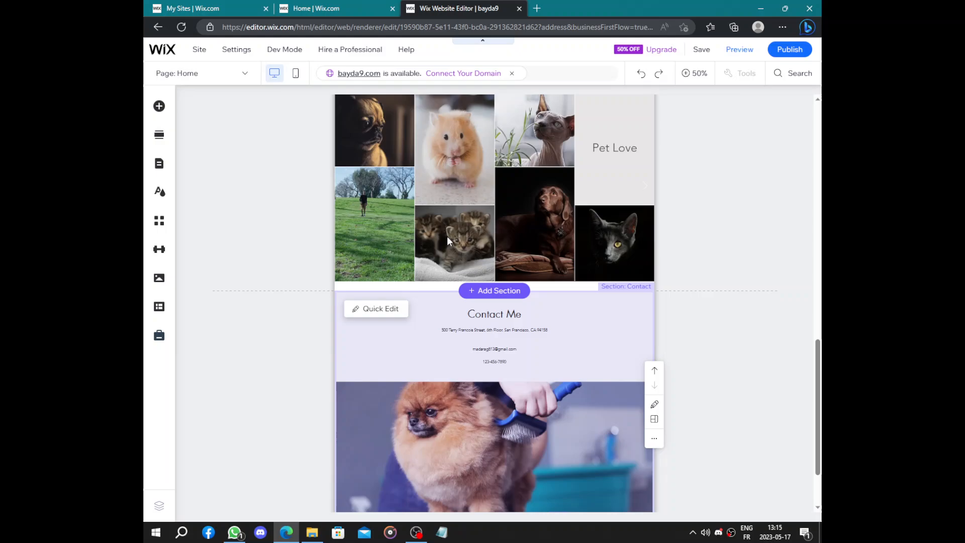
scroll(447, 238, "up", 10)
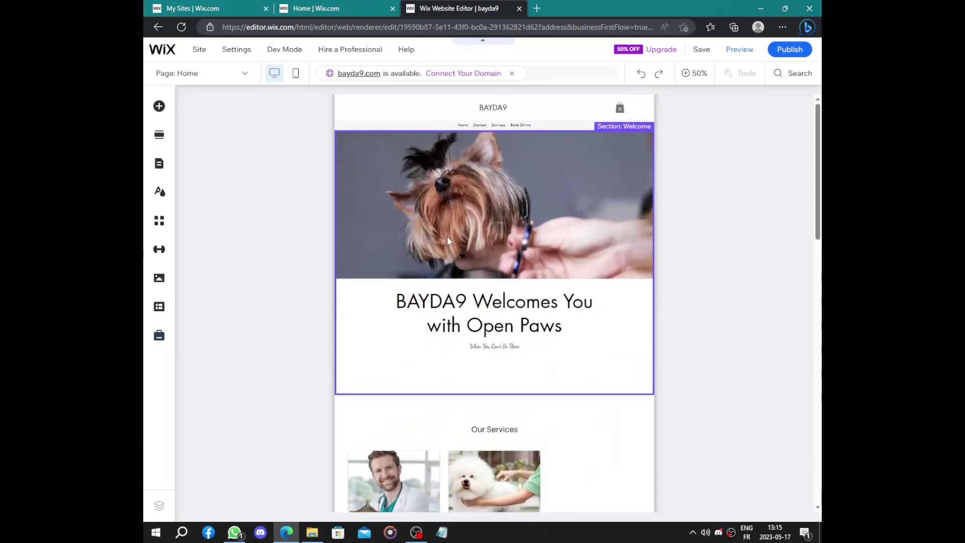
Publish the BAYDA9 site live from the editor.
left_click(791, 50)
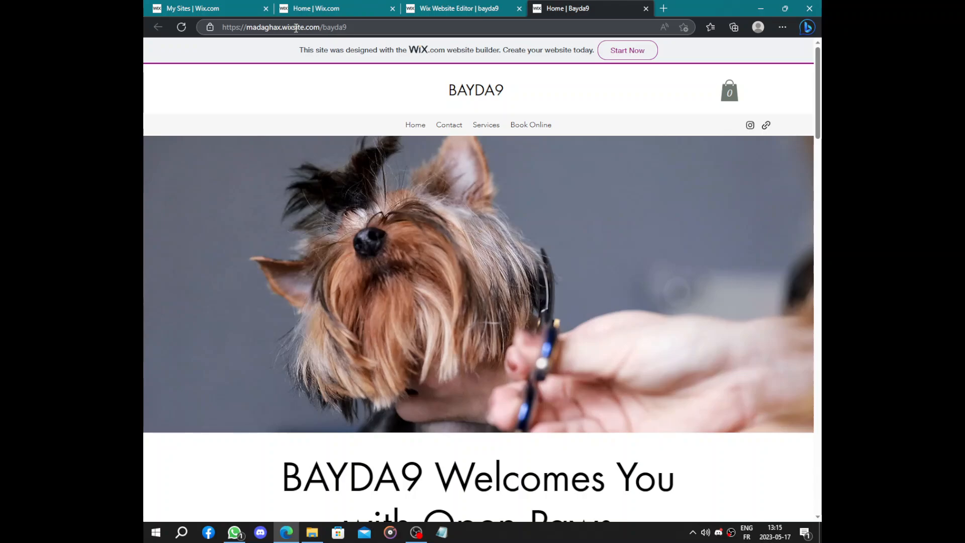
scroll(401, 124, "down", 5)
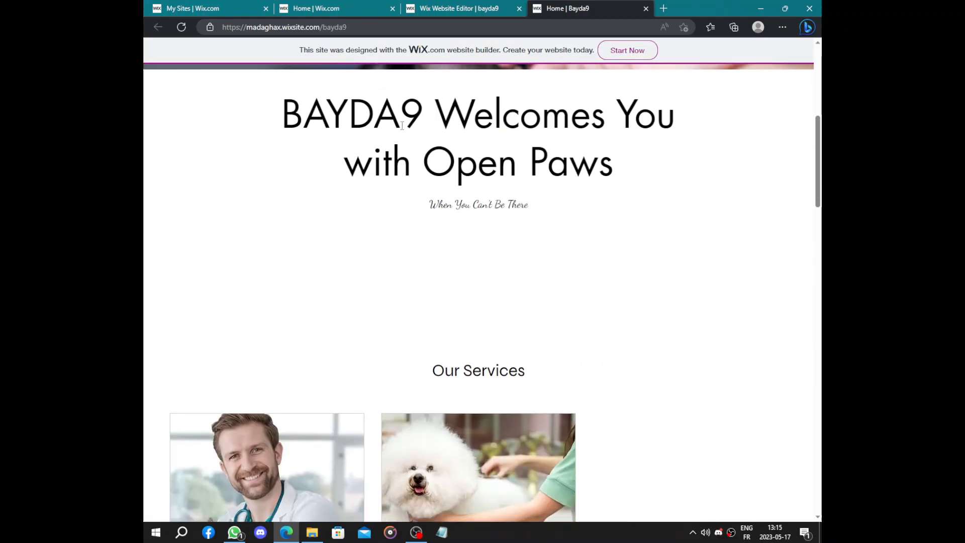
scroll(402, 125, "down", 5)
scroll(401, 125, "down", 5)
scroll(401, 125, "down", 5)
scroll(401, 126, "down", 3)
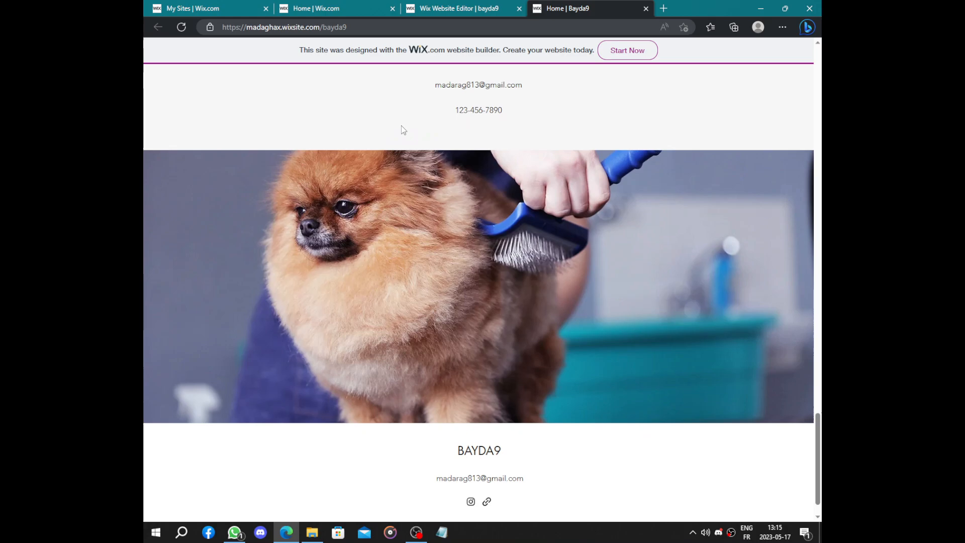
scroll(401, 130, "down", 1)
scroll(401, 129, "up", 5)
scroll(401, 130, "up", 5)
scroll(402, 130, "up", 5)
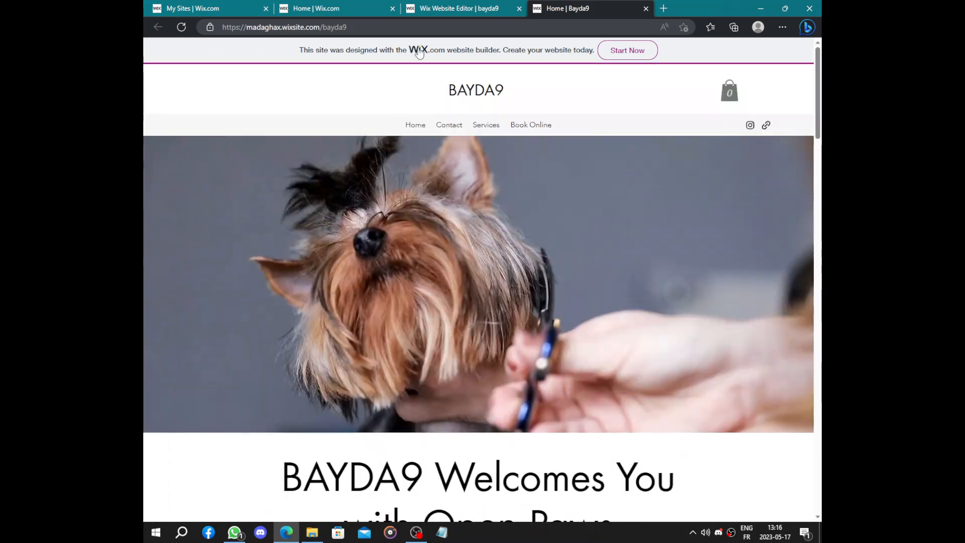
Switch back to the editor tab and dismiss the publish Congratulations dialog.
key("ctrl+shift+Tab")
left_click(633, 379)
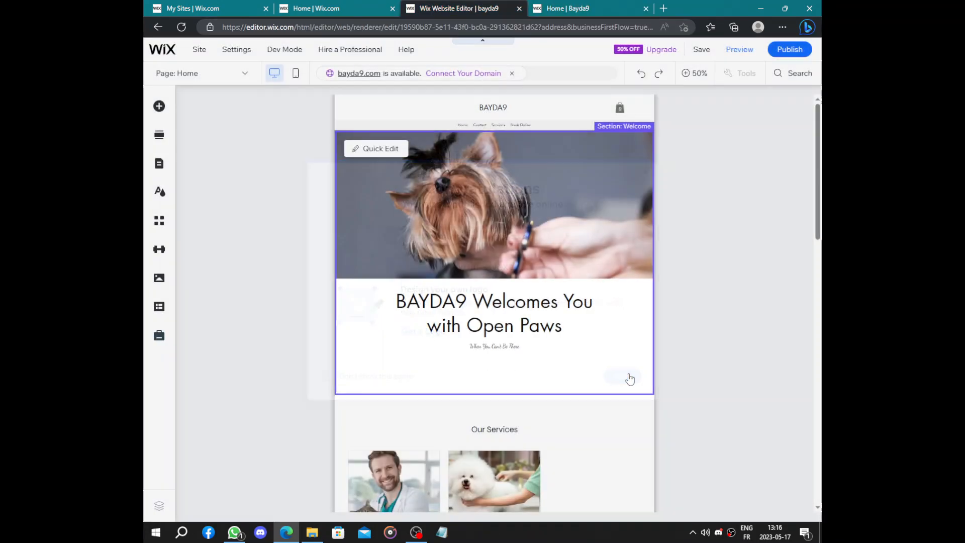
From the dashboard, expand Get found on Google and start the SEO Setup Checklist.
left_click(296, 6)
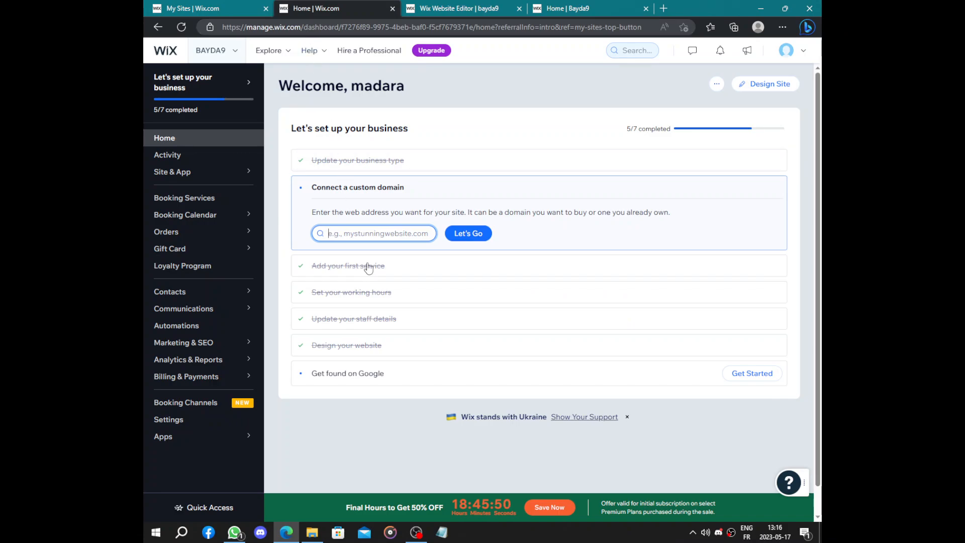
left_click(360, 382)
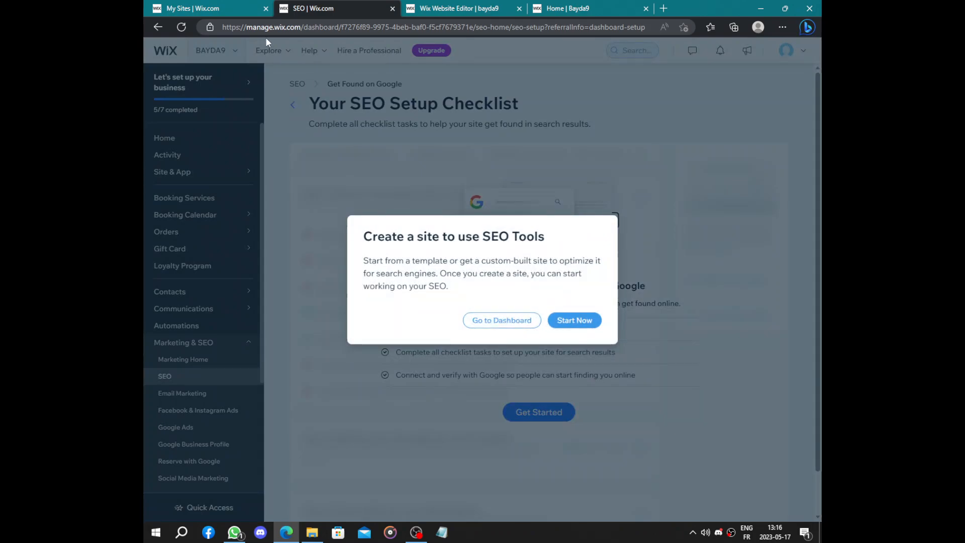
left_click(182, 28)
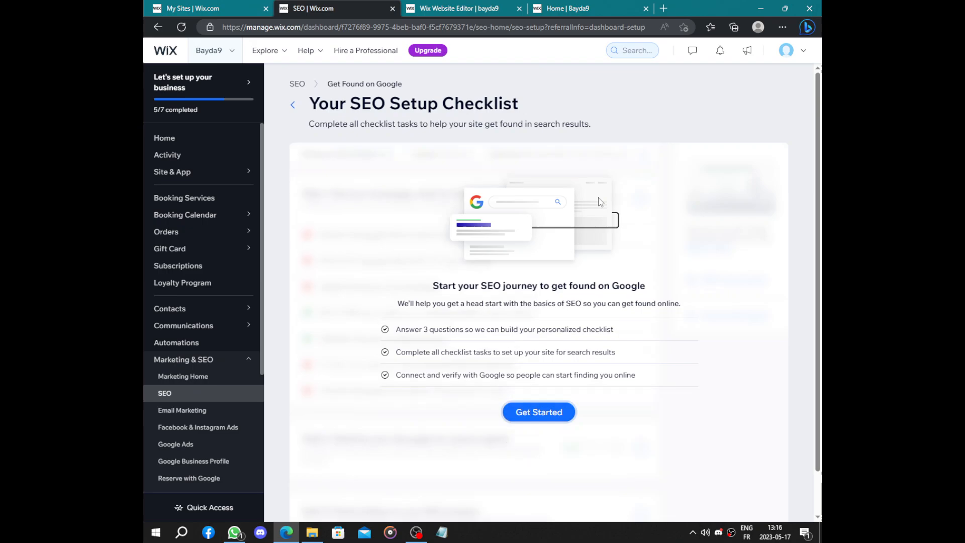
Begin the SEO questionnaire, choose serving customers from a physical address and start entering it.
left_click(539, 412)
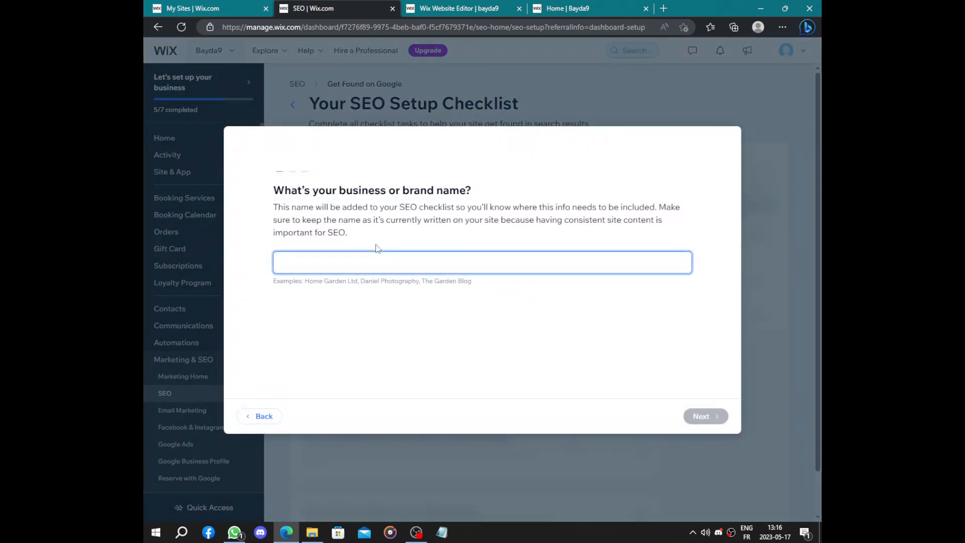
type("Madara")
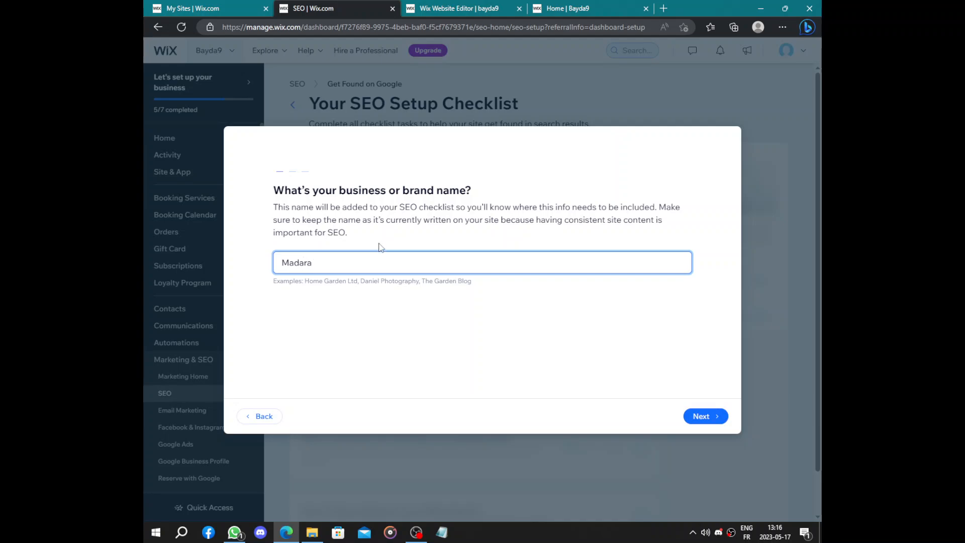
left_click(700, 416)
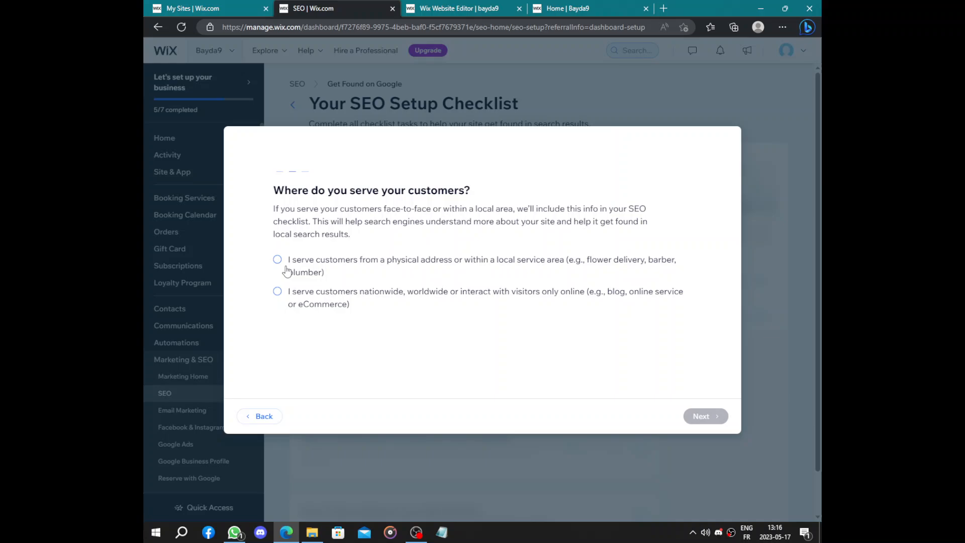
left_click(277, 259)
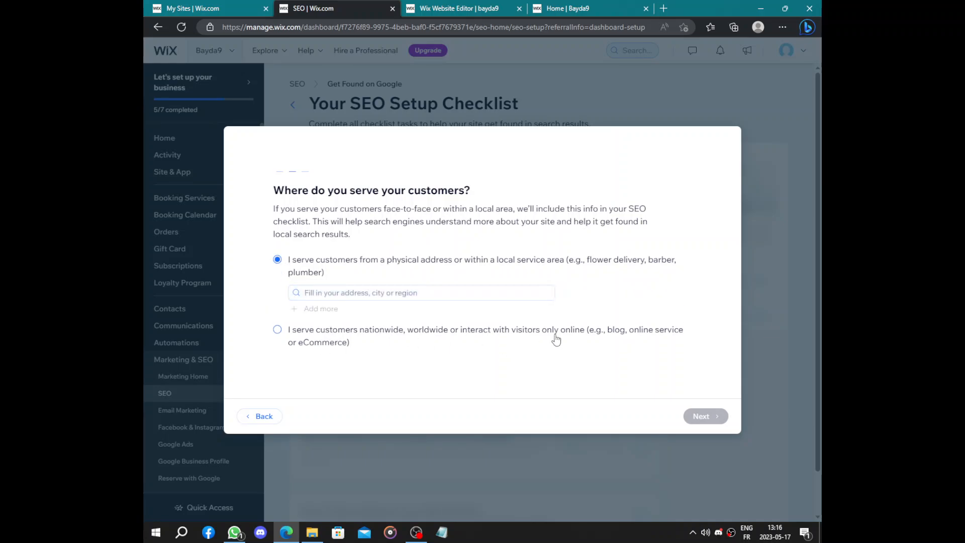
left_click_drag(329, 260, 559, 260)
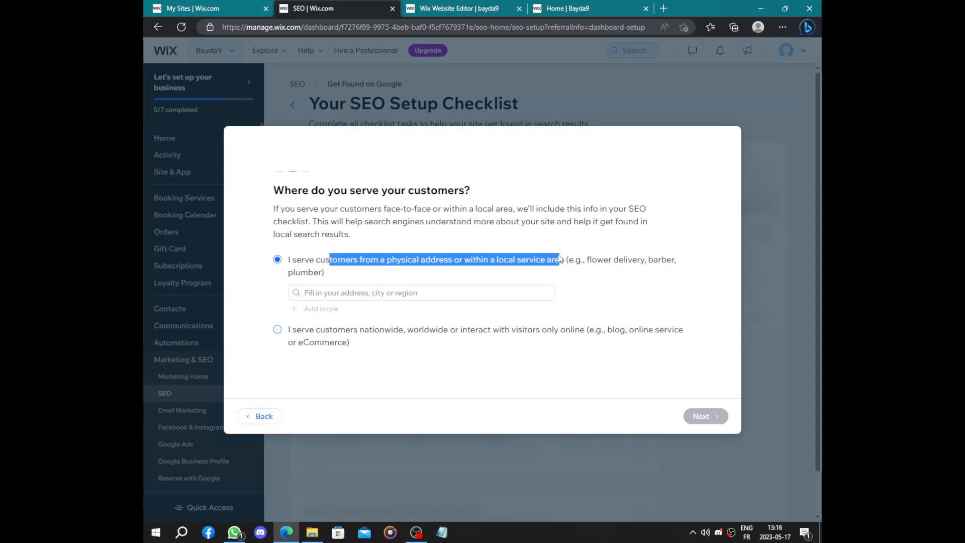
left_click(559, 259)
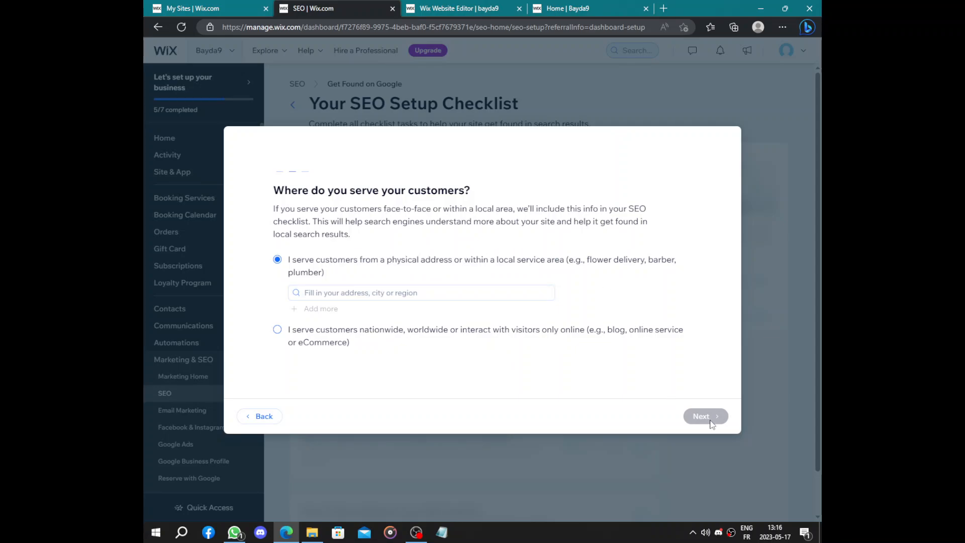
left_click(426, 293)
type("00010")
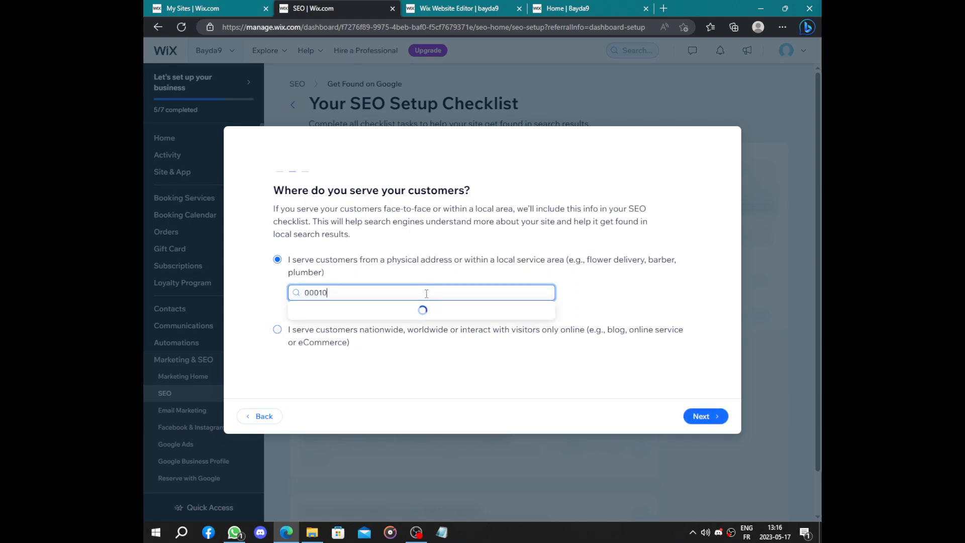
type("1010101")
Enter the keywords pet care, pet groomer, madara care and BAYDA9 taking care of your pet, then finish setup.
left_click(701, 417)
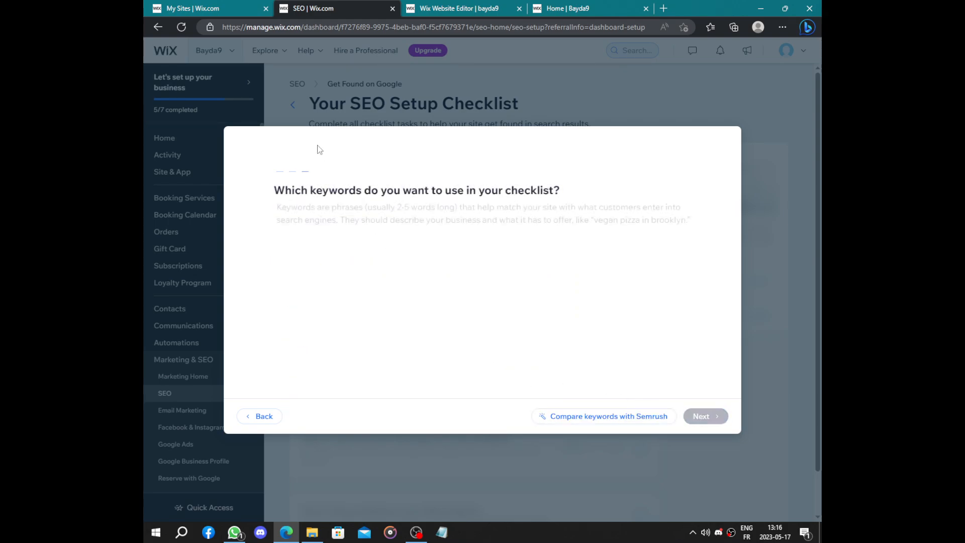
left_click_drag(268, 192, 576, 193)
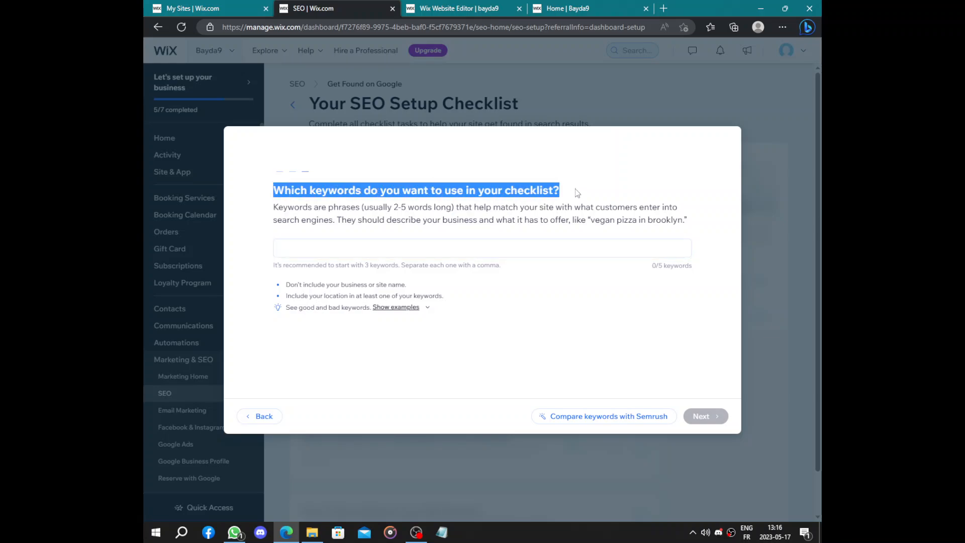
left_click(576, 193)
left_click(522, 252)
type("pet care")
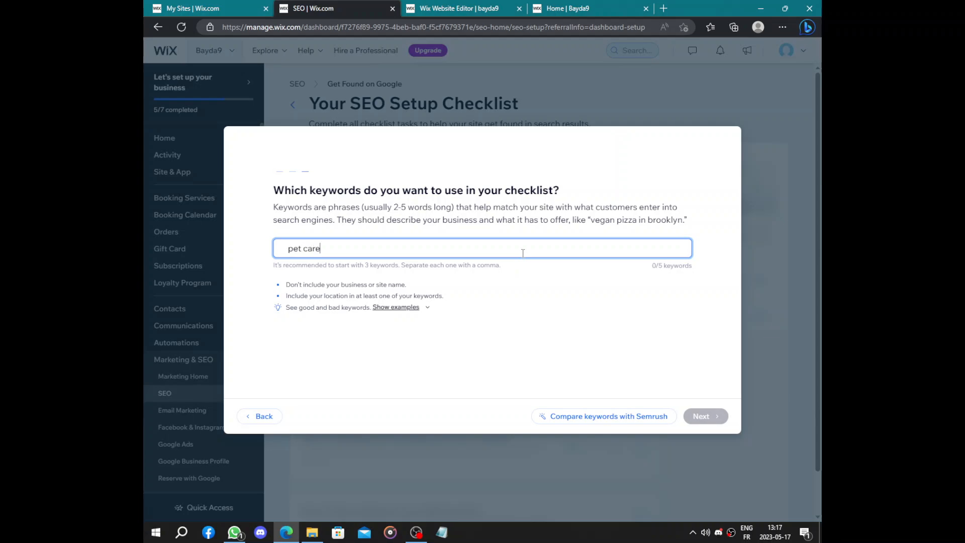
type(",")
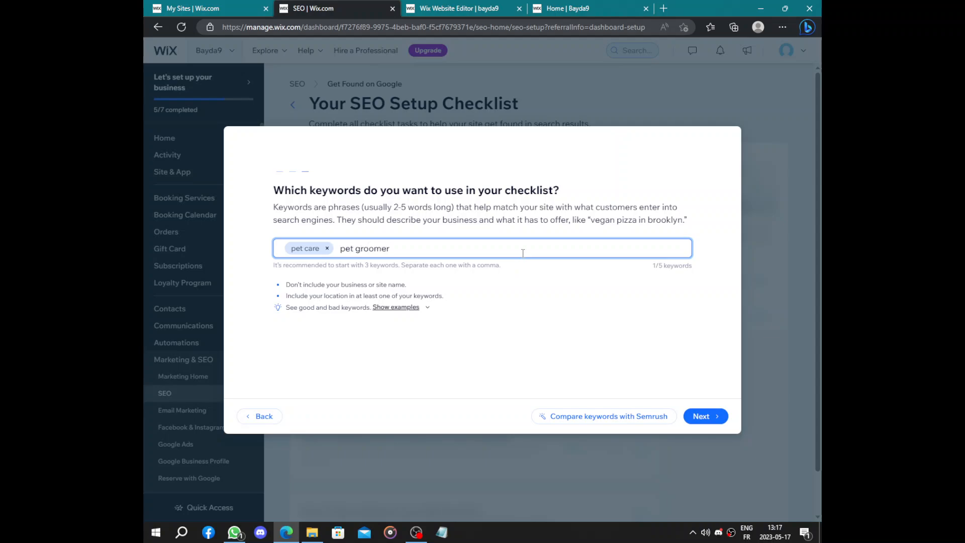
type(",")
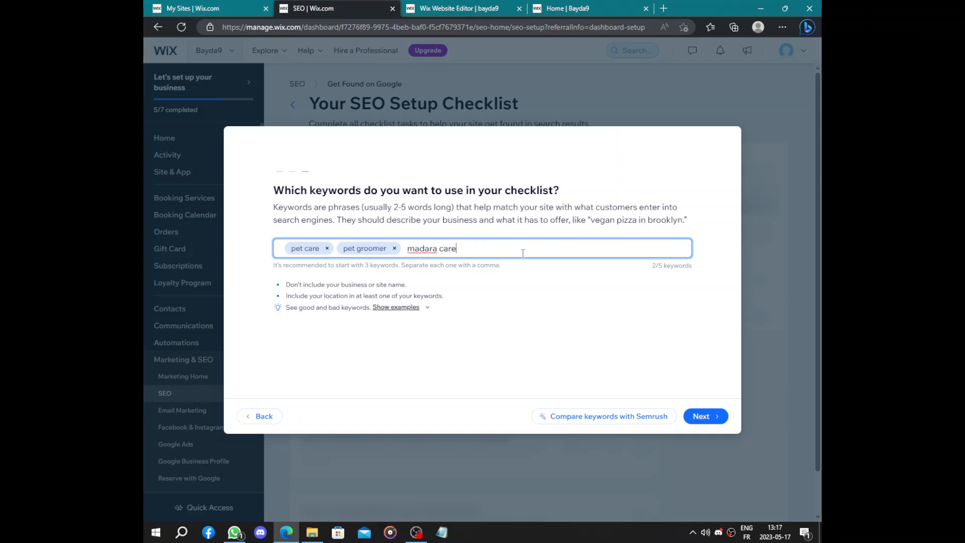
type(",")
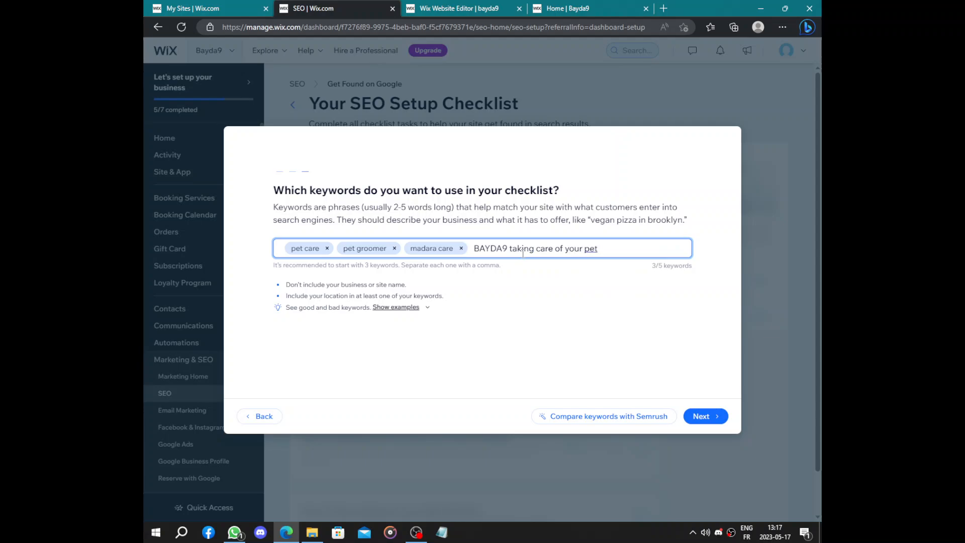
key("Return")
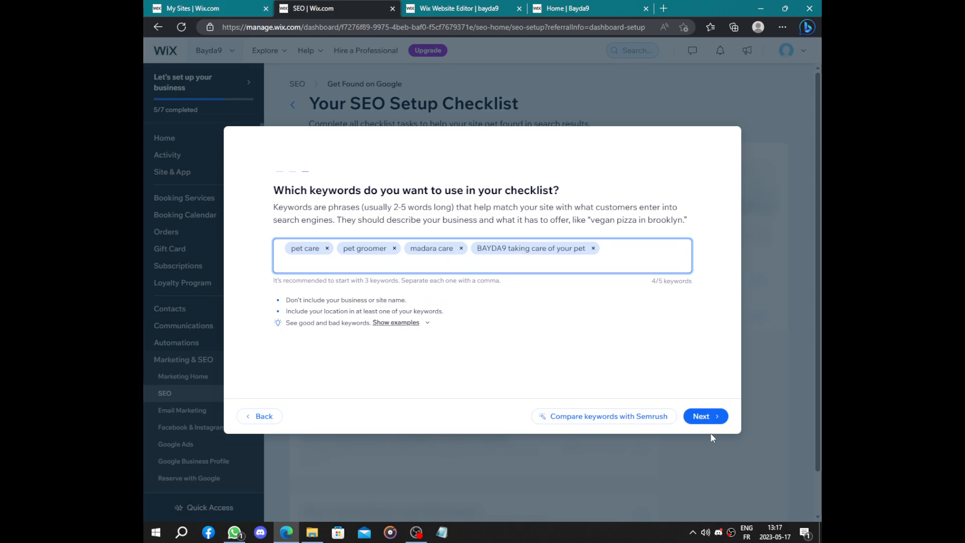
left_click(702, 417)
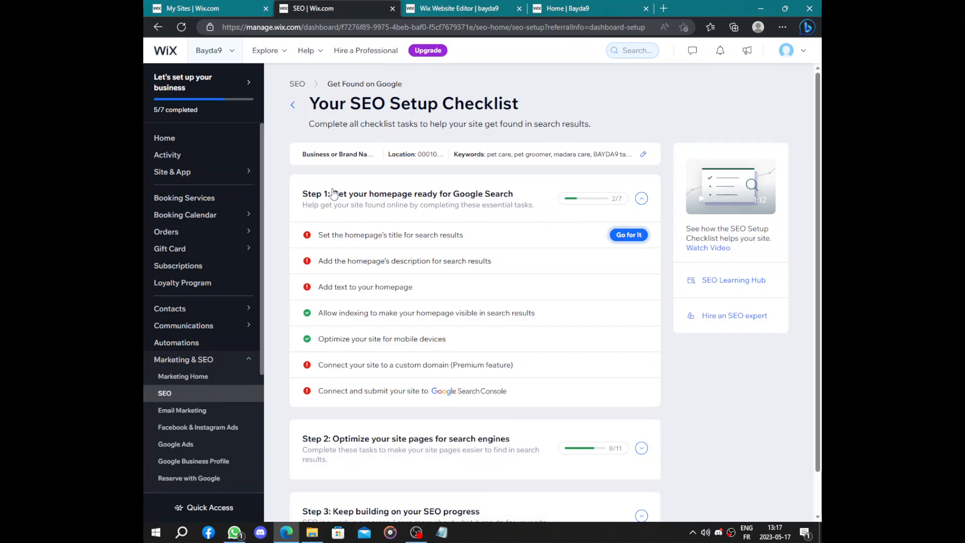
Choose 'Madara | pet groomer' as the homepage title and apply and publish it.
mouse_move(404, 260)
left_click(396, 237)
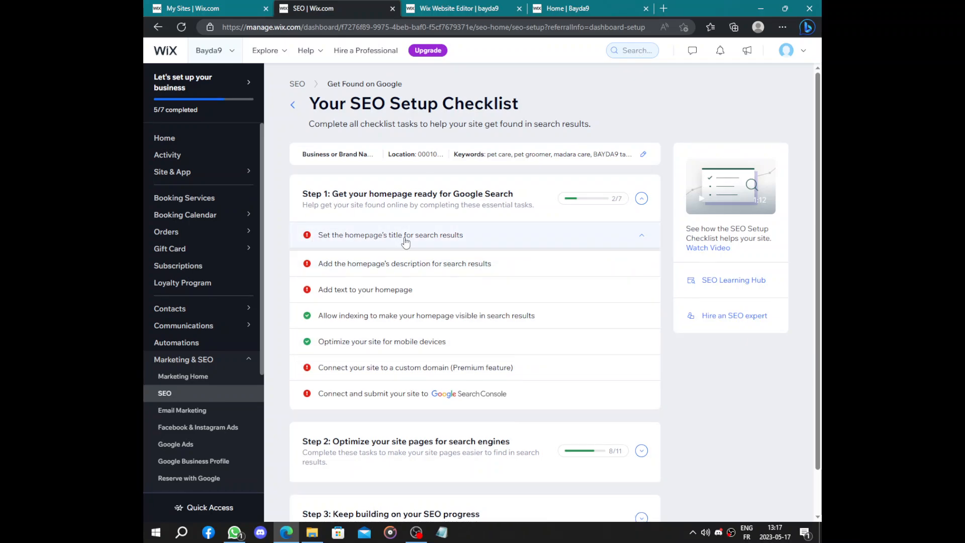
scroll(390, 429, "down", 1)
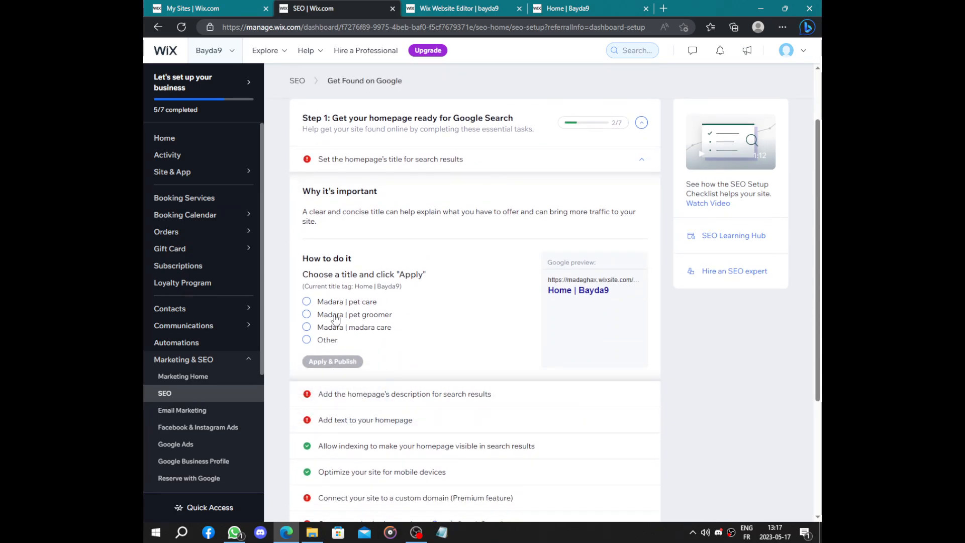
left_click(335, 315)
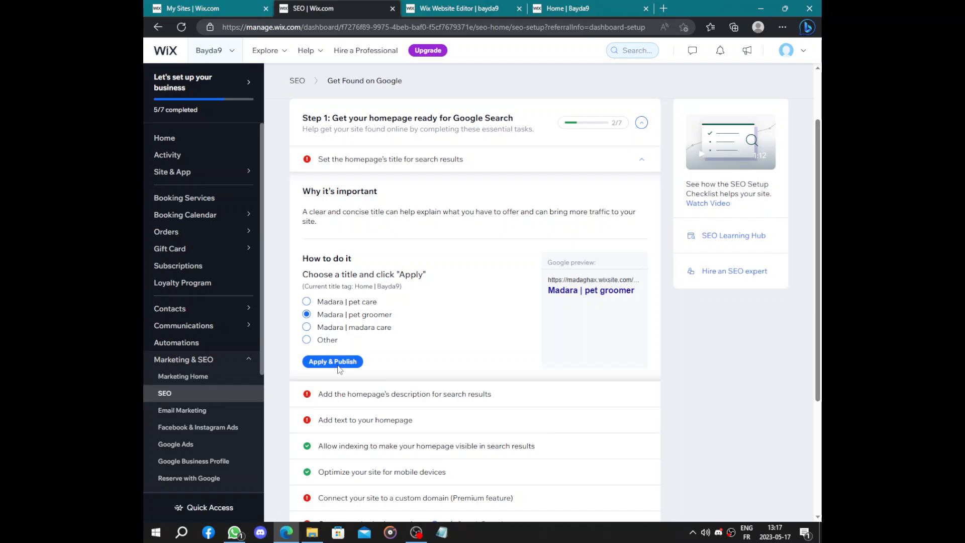
left_click(332, 361)
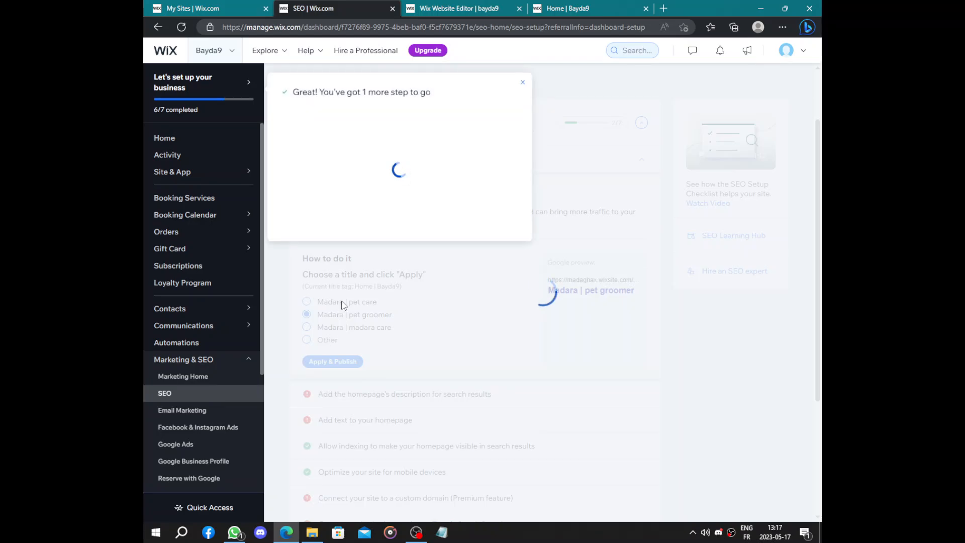
left_click(522, 82)
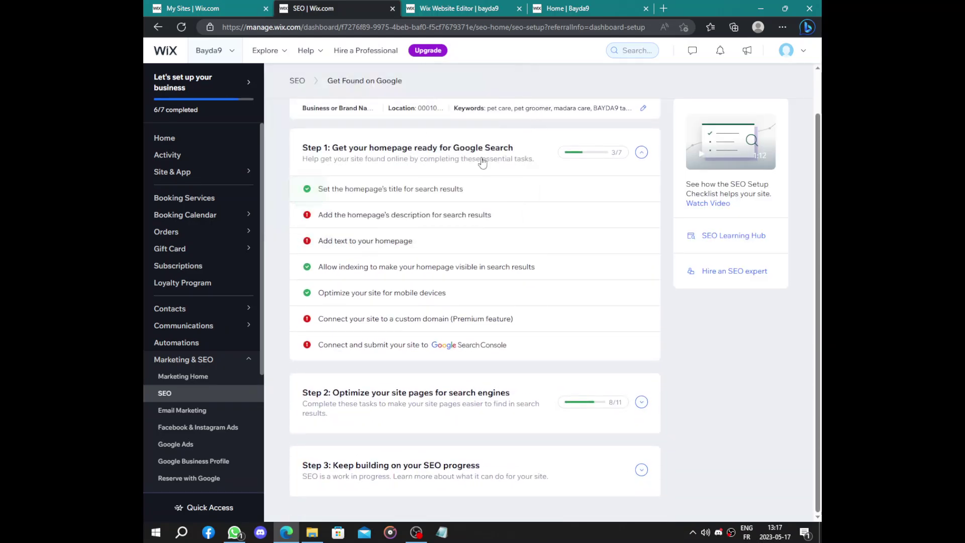
Write the homepage description 'Madara take care of your pet', correcting typos.
left_click(330, 226)
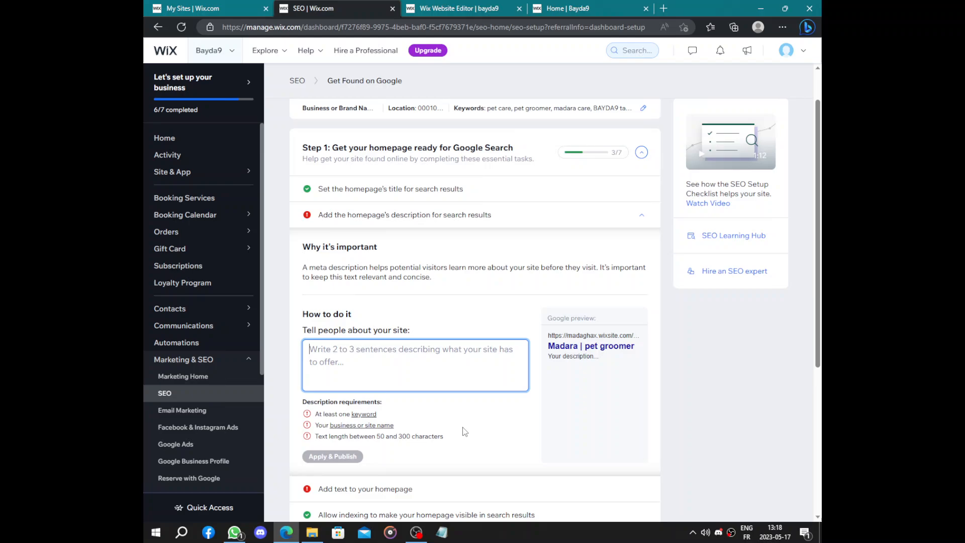
type("MAdaar")
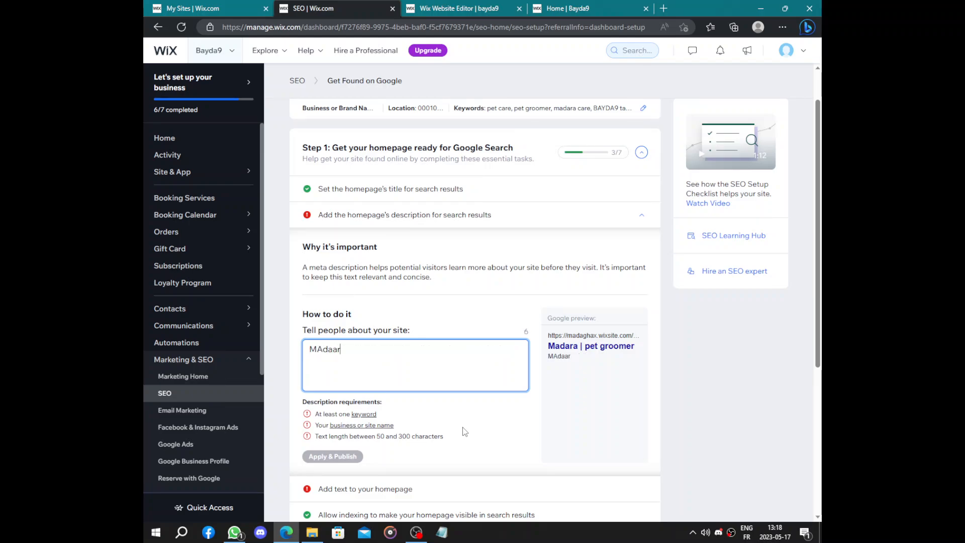
key("BackSpace")
key("BackSpace")
key("BackSpace")
key("BackSpace")
key("BackSpace")
type("ake c")
type("are")
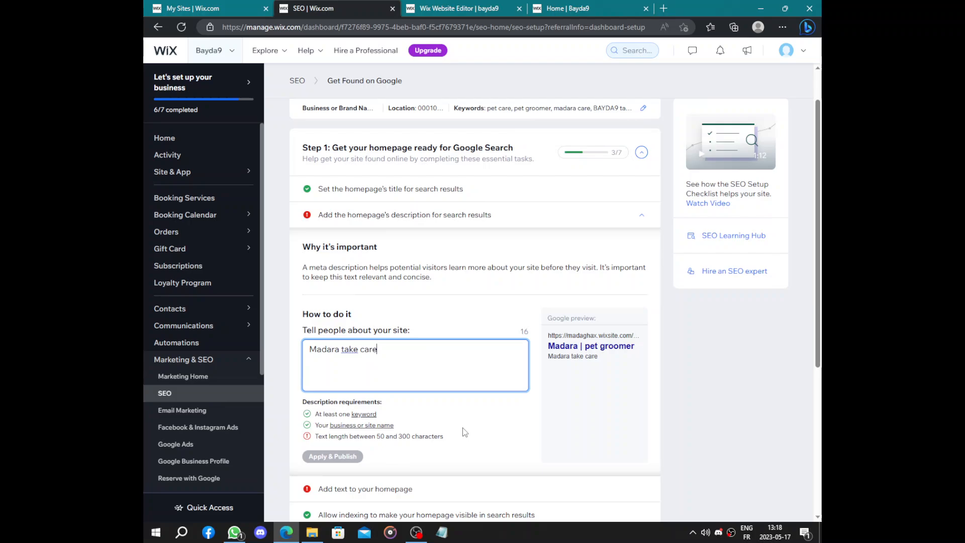
type(" of ")
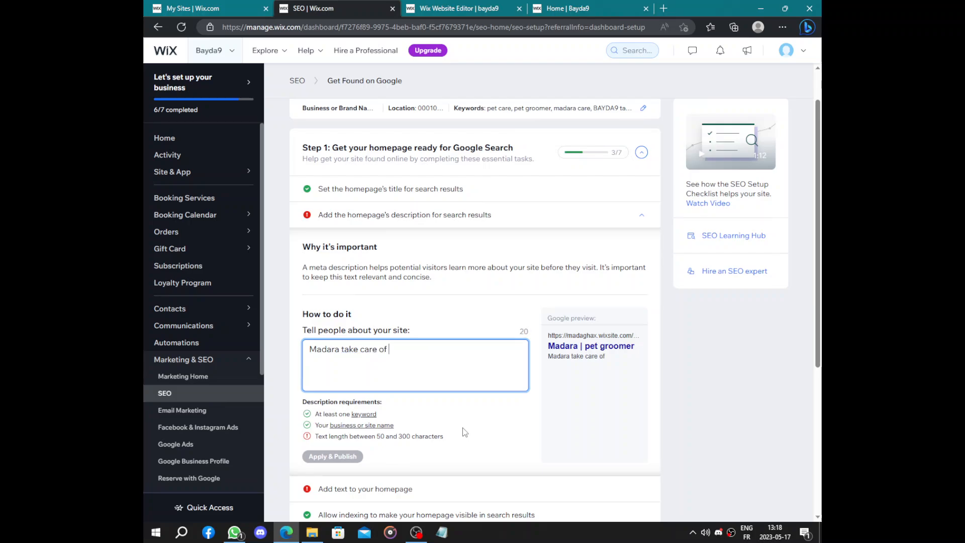
type("yo")
key("BackSpace")
key("BackSpace")
Insert astro cat emojis via the Win+period picker and apply and publish the description.
key("super+period")
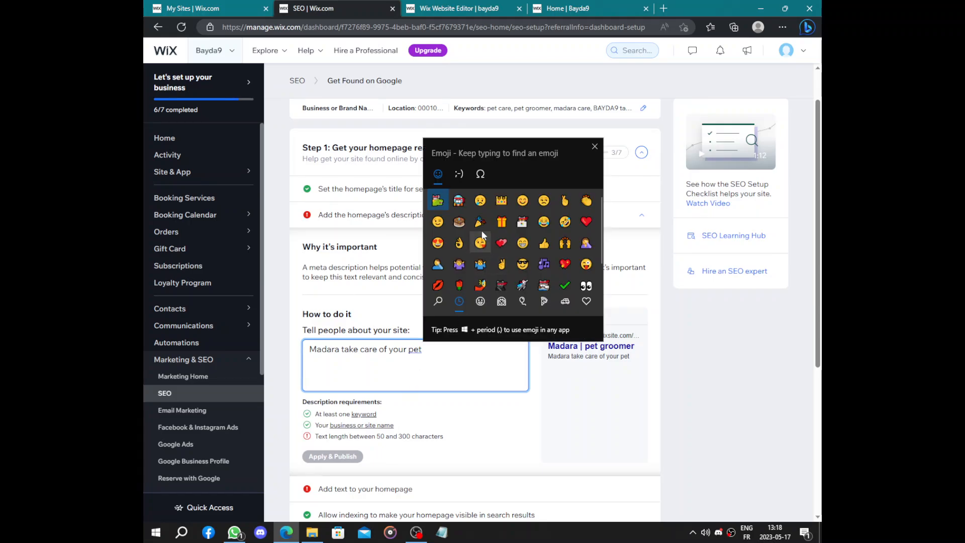
left_click(459, 201)
left_click(458, 200)
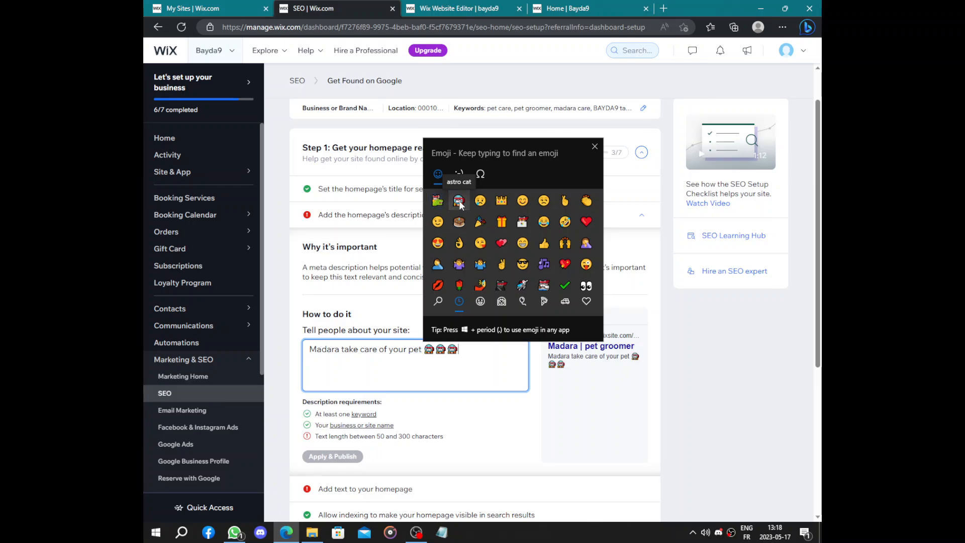
left_click(458, 201)
left_click(594, 146)
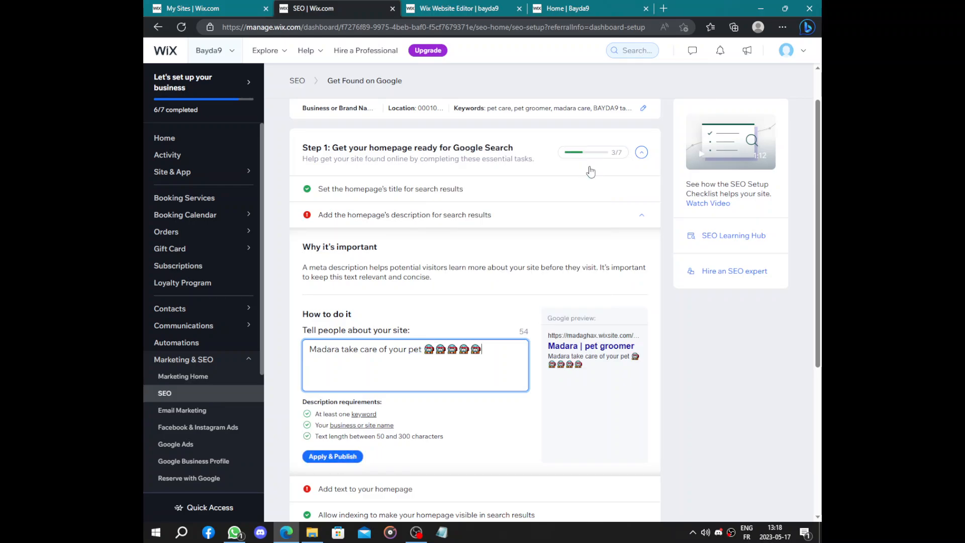
left_click(356, 457)
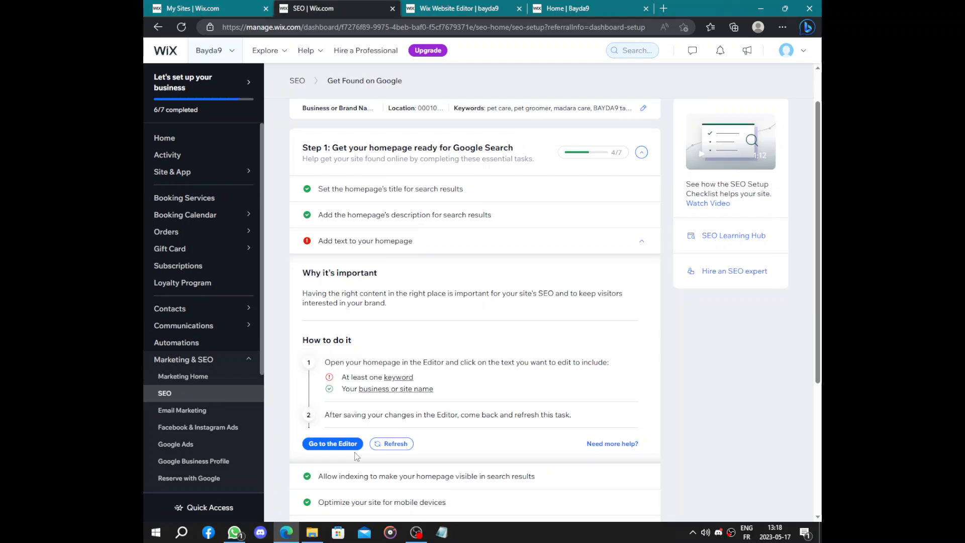
Close the emoji picker and switch to the Wix Website Editor browser tab.
key("super+period")
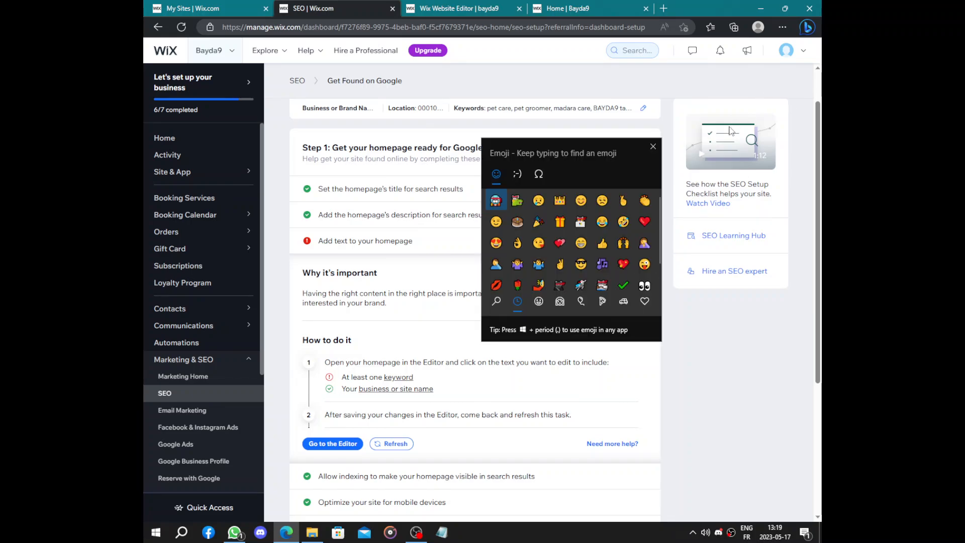
left_click(652, 146)
scroll(532, 260, "down", 2)
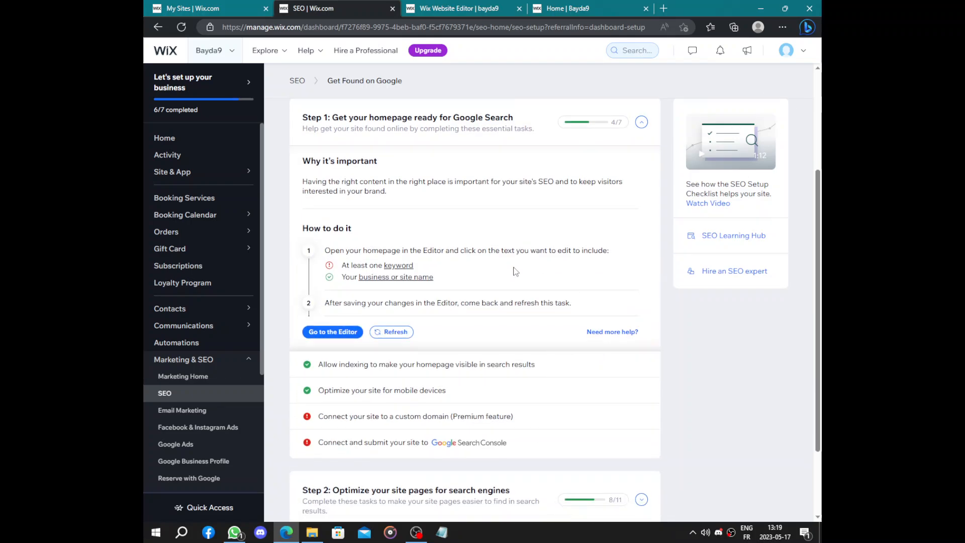
scroll(513, 272, "down", 2)
scroll(513, 272, "up", 2)
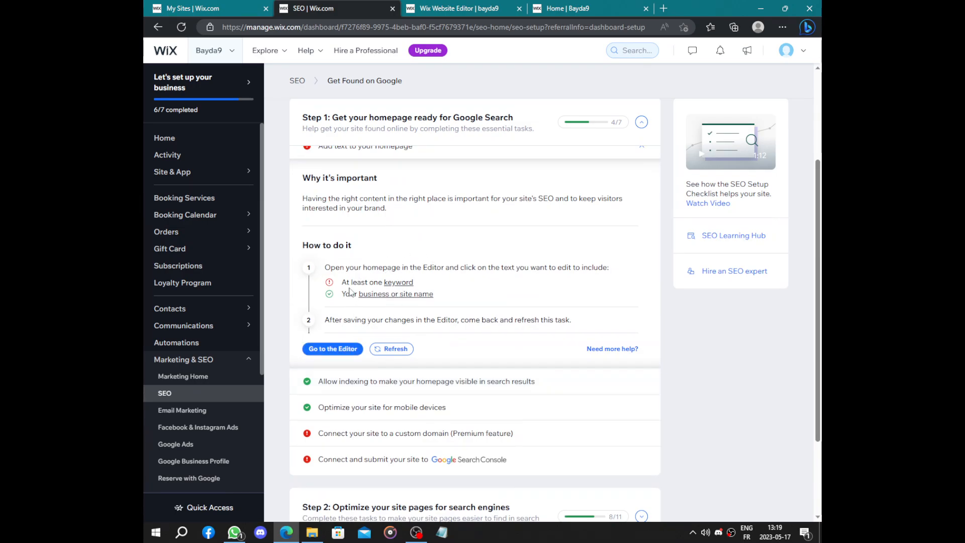
left_click(441, 6)
Dismiss the mobile prompt, check the services section's layouts, then select the Contact Me section.
left_click(532, 322)
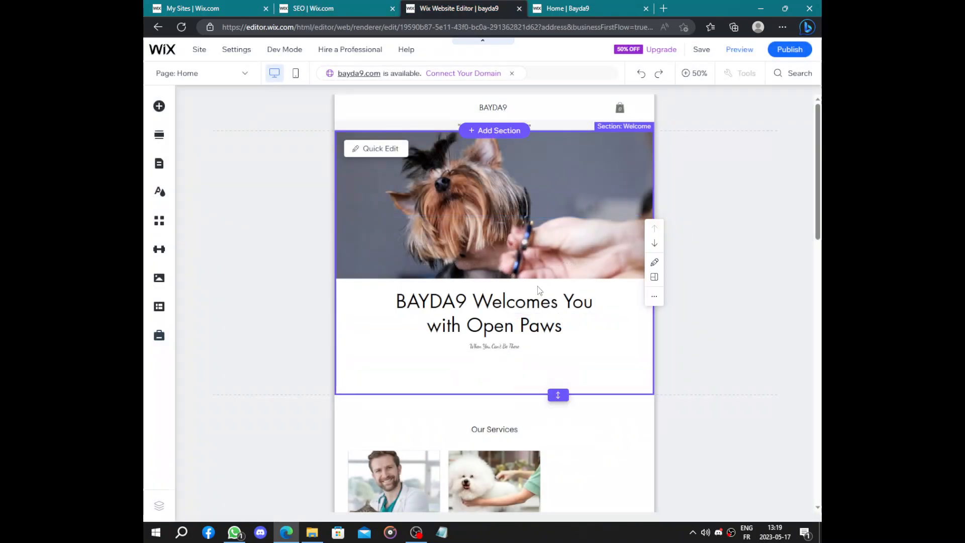
scroll(537, 286, "down", 3)
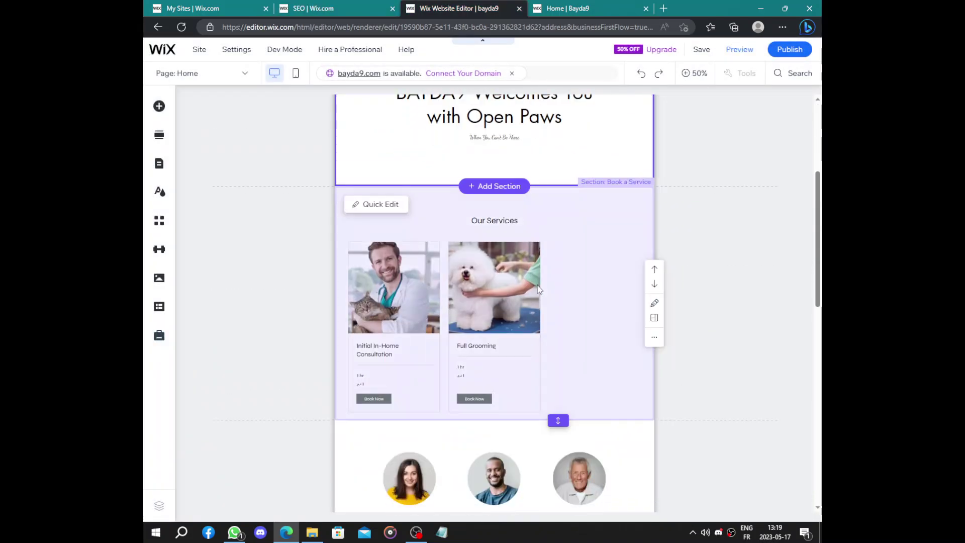
left_click(654, 318)
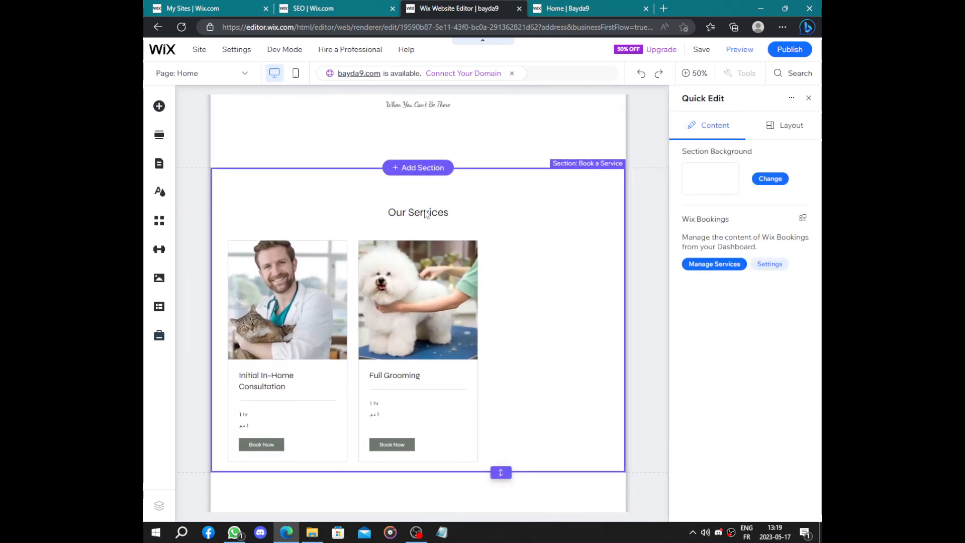
left_click(780, 128)
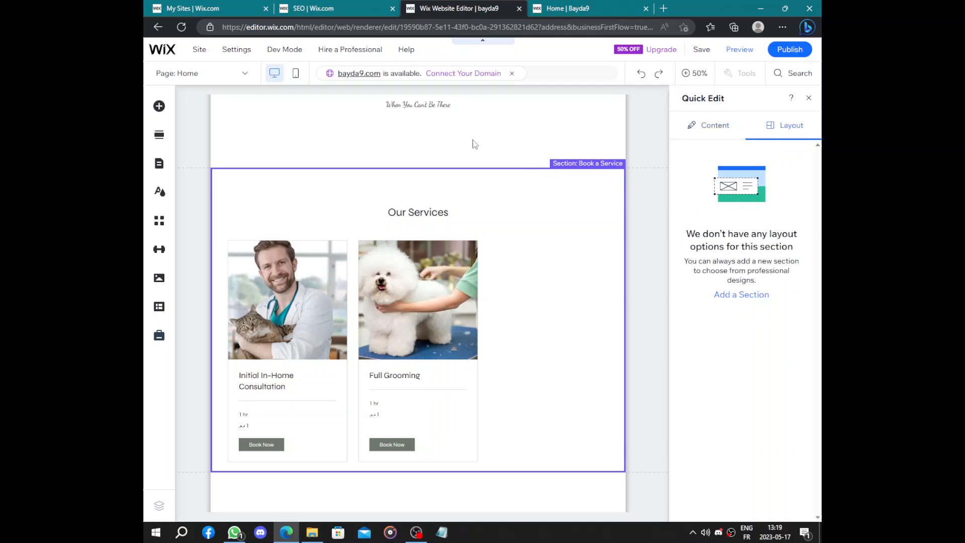
scroll(453, 136, "up", 3)
scroll(404, 264, "down", 5)
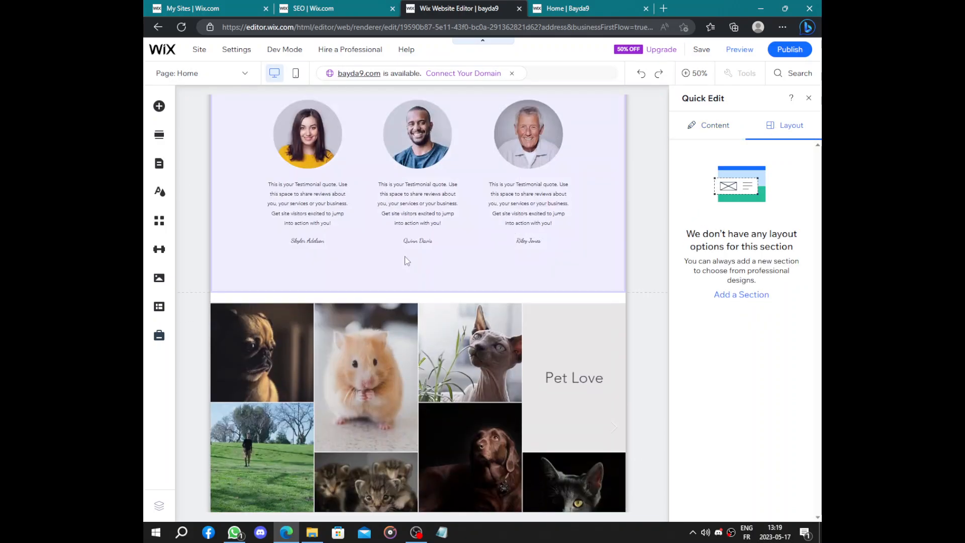
scroll(405, 259, "down", 5)
scroll(405, 258, "down", 1)
scroll(407, 258, "down", 2)
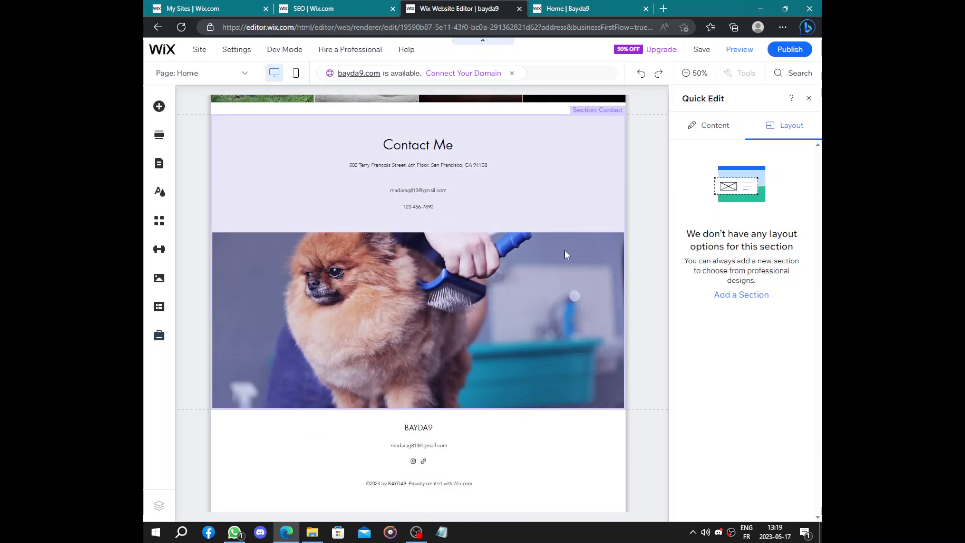
left_click(565, 249)
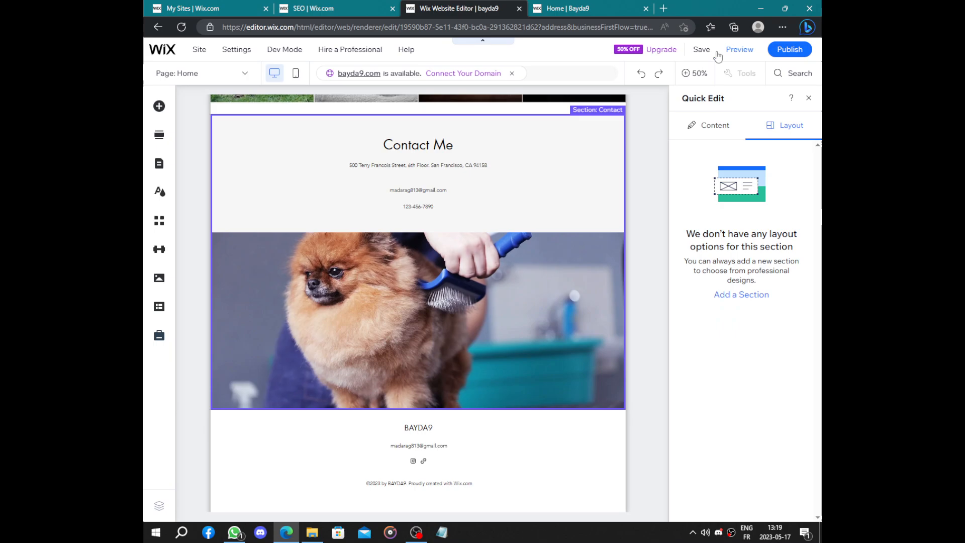
Replace the Contact Me heading with 'Madara take care of your pet'.
left_click(714, 124)
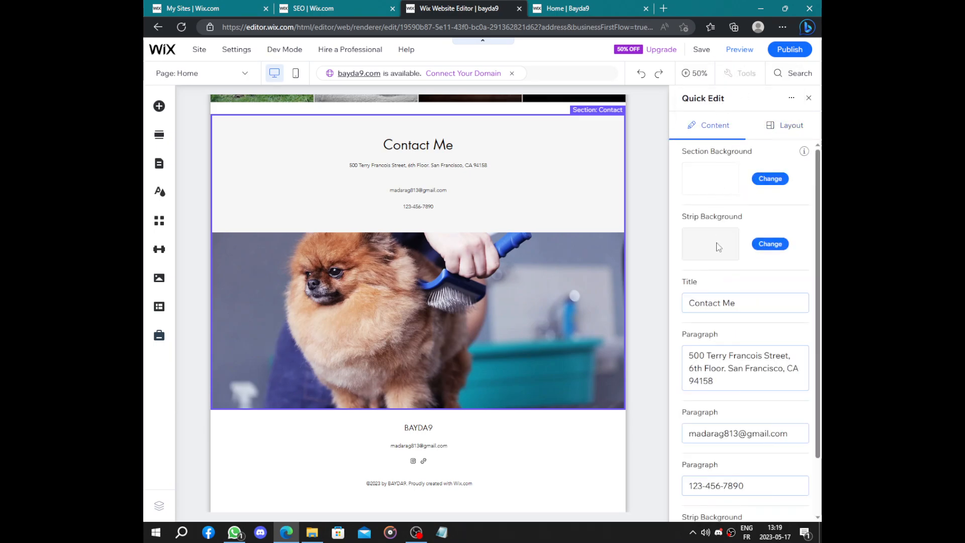
left_click(750, 304)
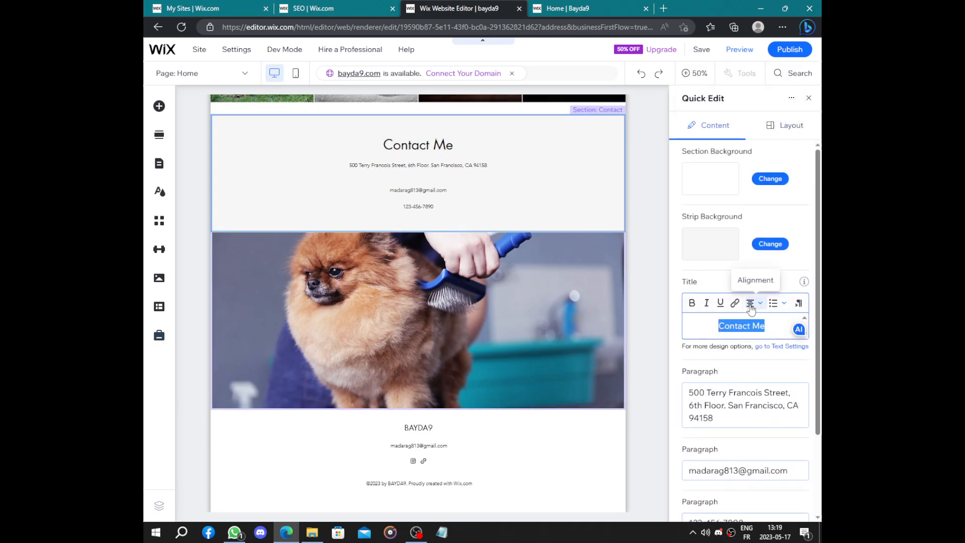
type("Mada")
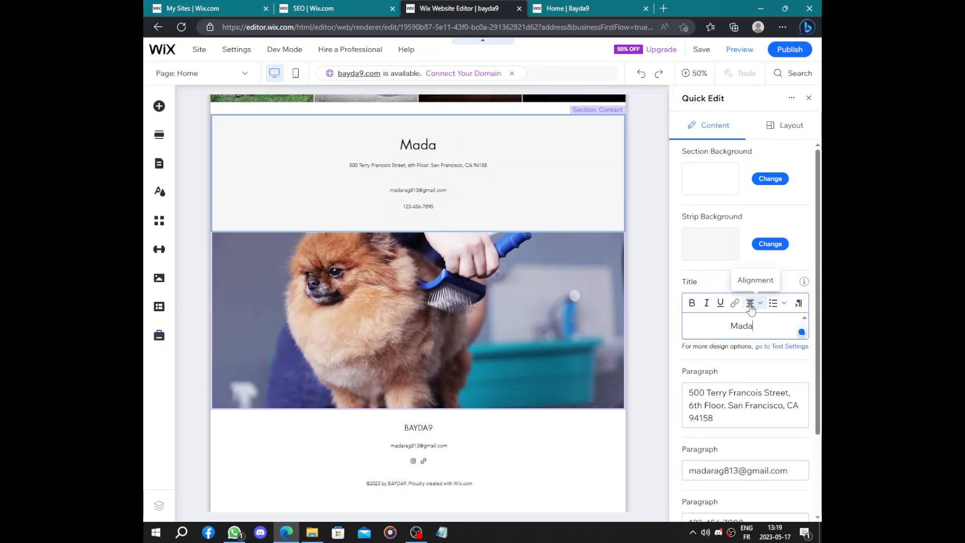
type("ra ")
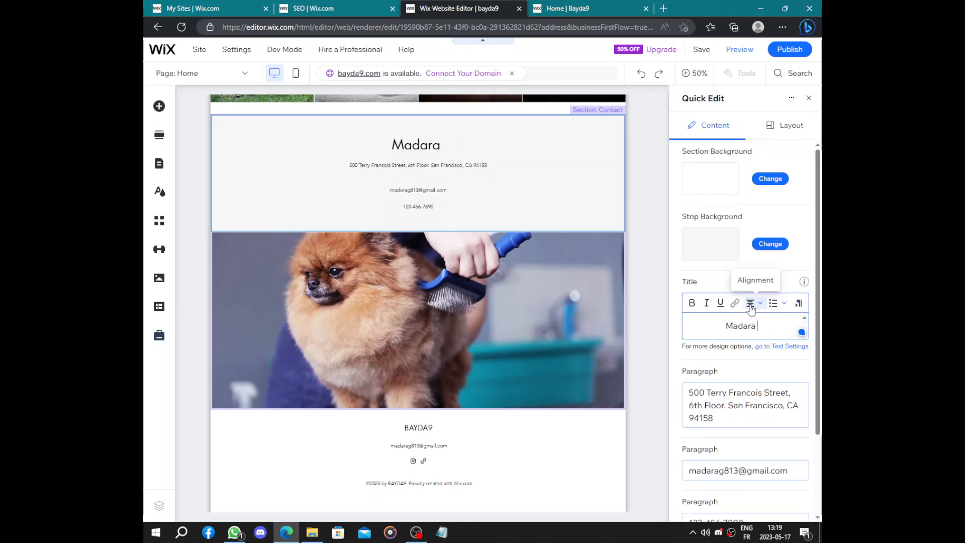
type("ta")
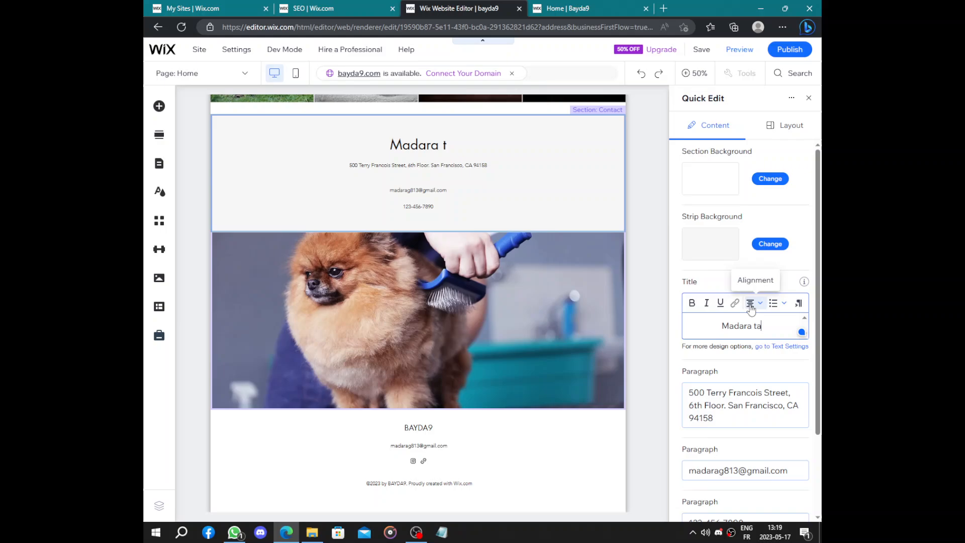
type("ke care ")
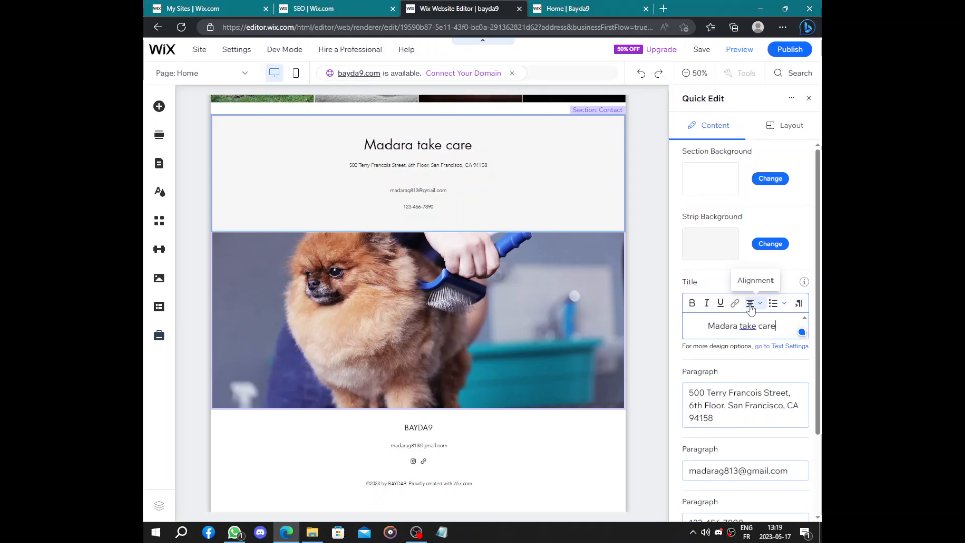
type("of y")
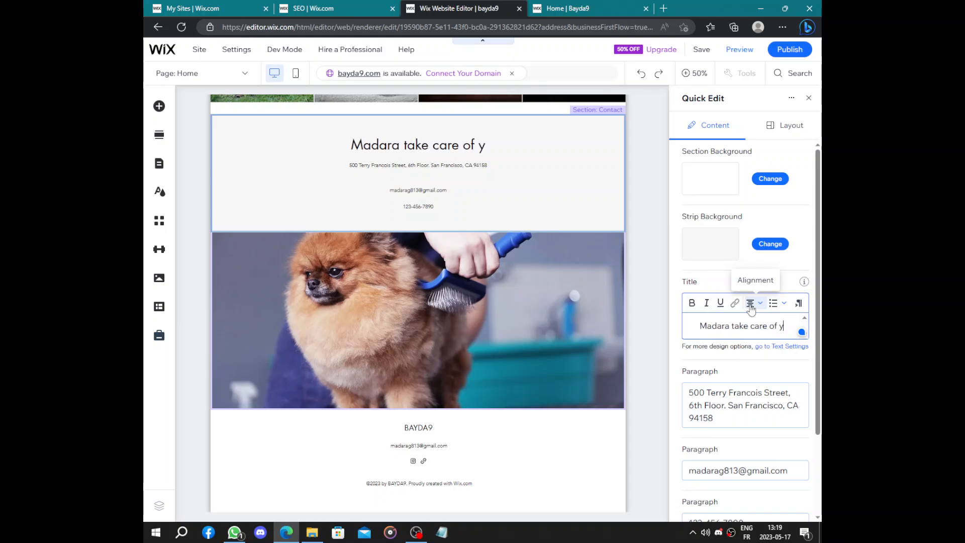
type("our ")
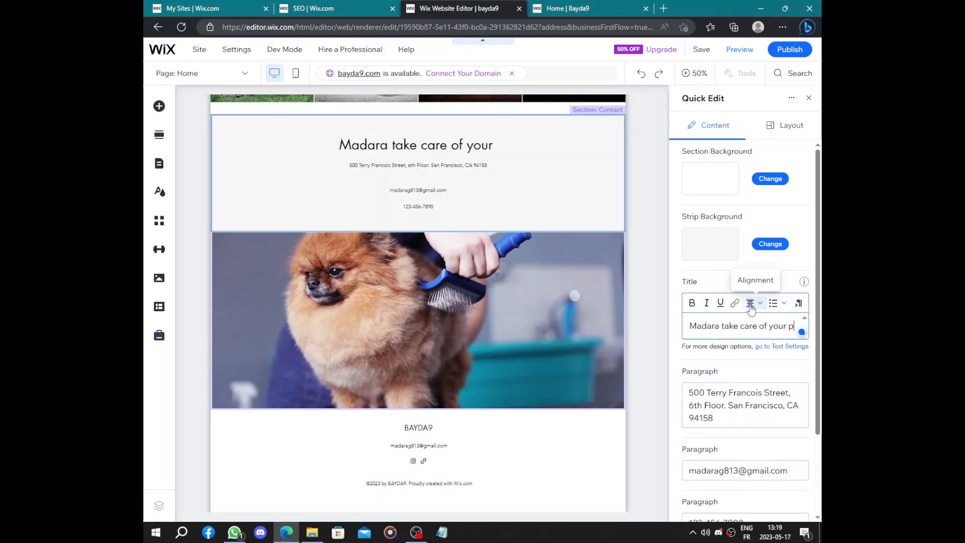
type("pet")
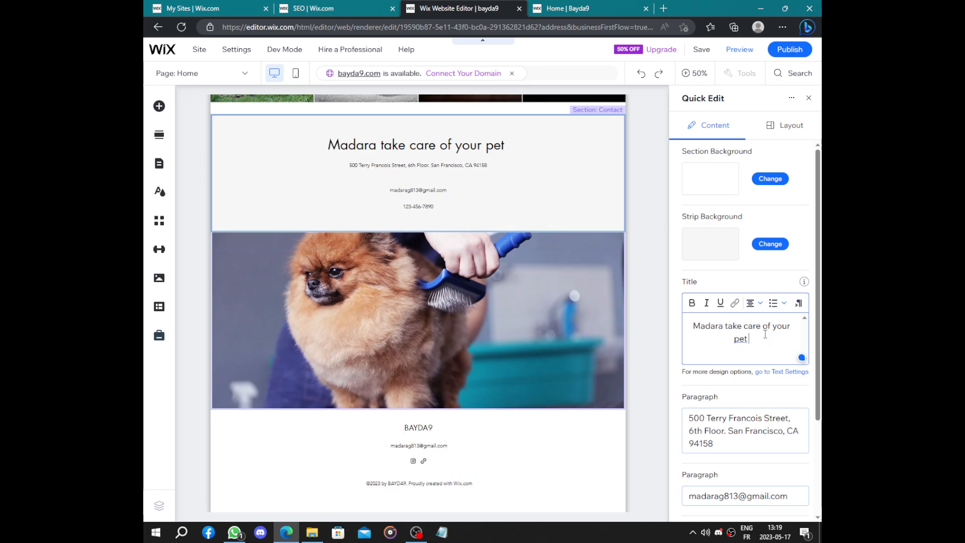
Attempt to publish the site and dismiss the 'Site can't be published' error.
left_click(790, 51)
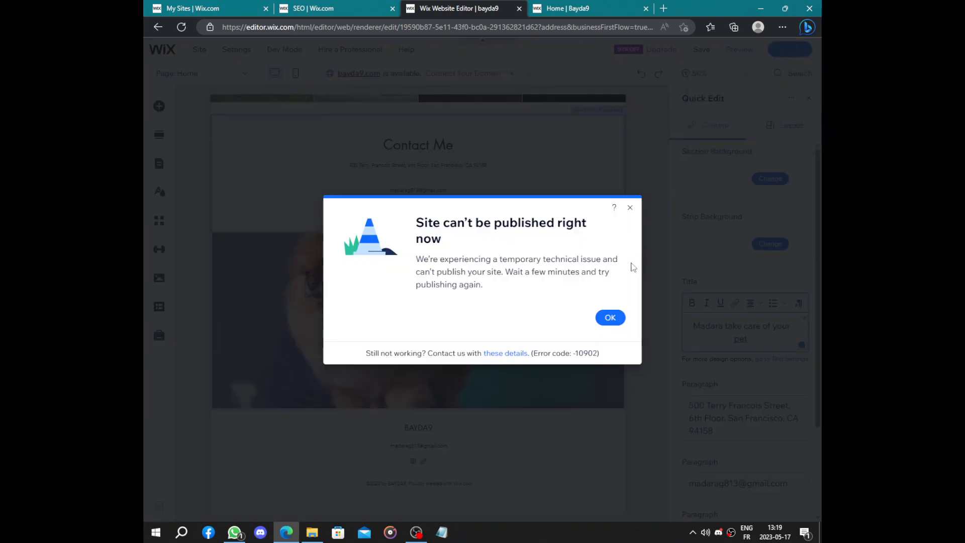
left_click(615, 319)
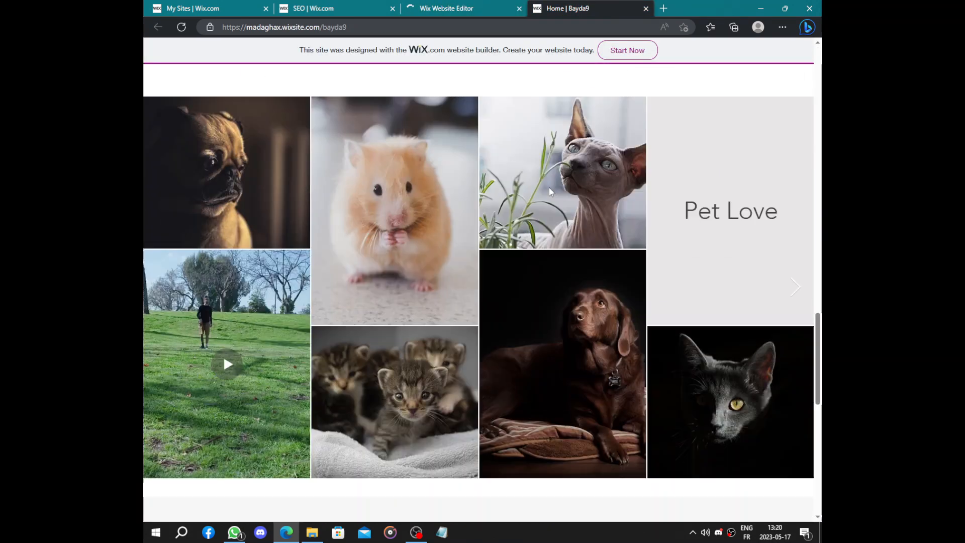
scroll(549, 189, "down", 10)
scroll(549, 189, "up", 5)
scroll(549, 188, "up", 8)
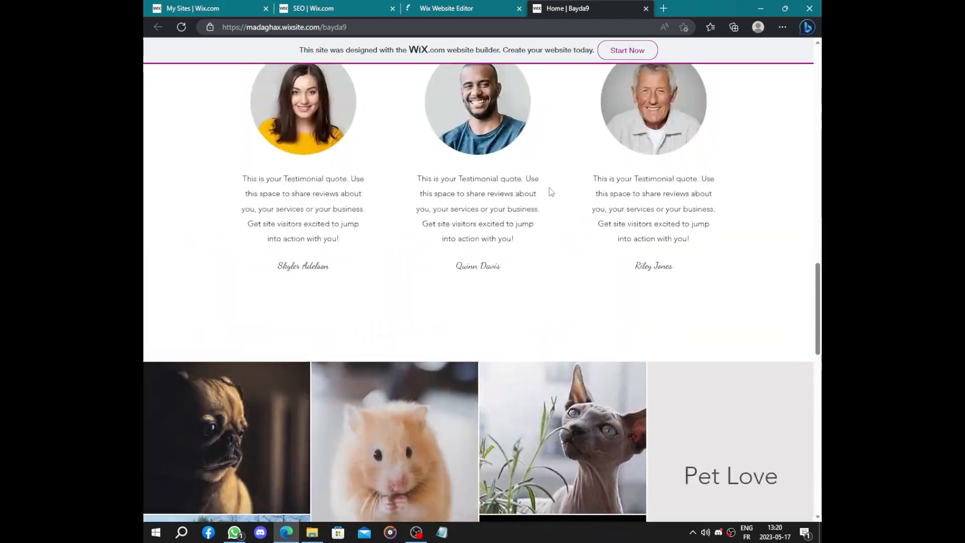
scroll(549, 189, "up", 8)
scroll(550, 188, "up", 5)
scroll(549, 188, "up", 2)
scroll(549, 189, "up", 2)
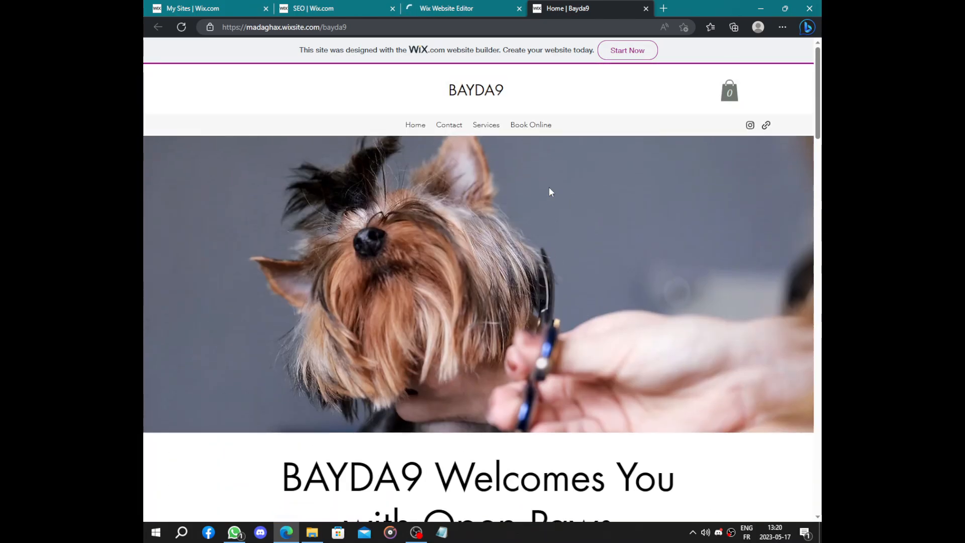
Reload the live site so its title shows Madara | pet groomer, glancing at the editor tab.
left_click(182, 28)
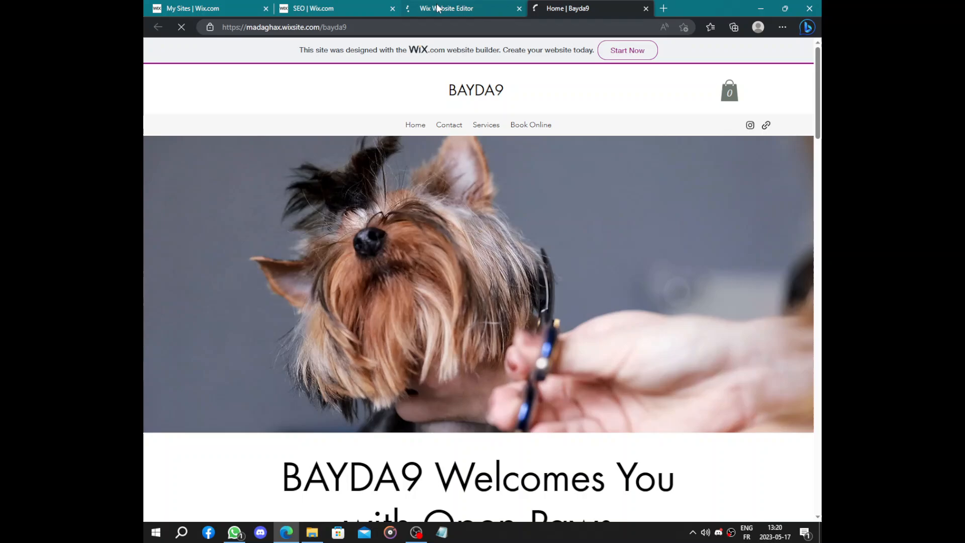
left_click(441, 10)
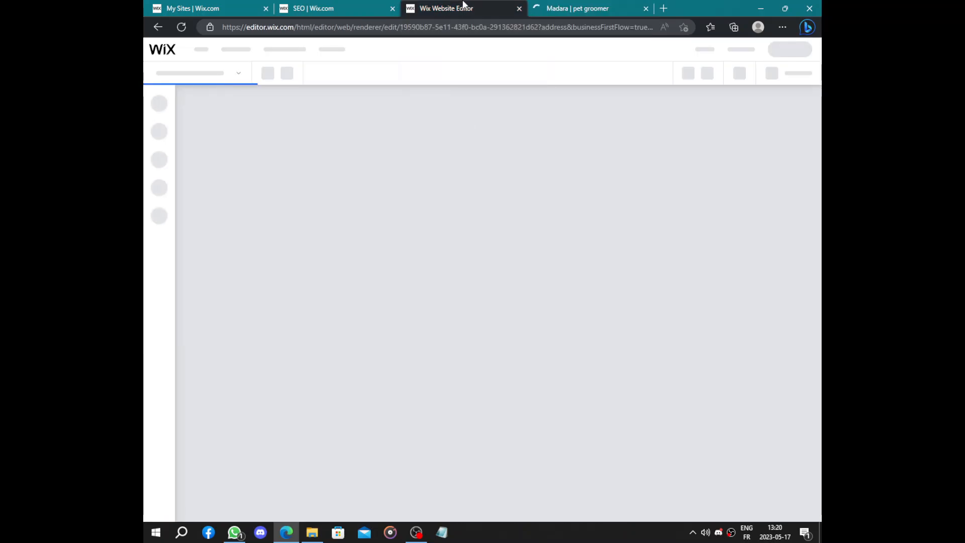
left_click(579, 9)
scroll(552, 123, "down", 10)
scroll(551, 124, "down", 5)
scroll(551, 123, "down", 5)
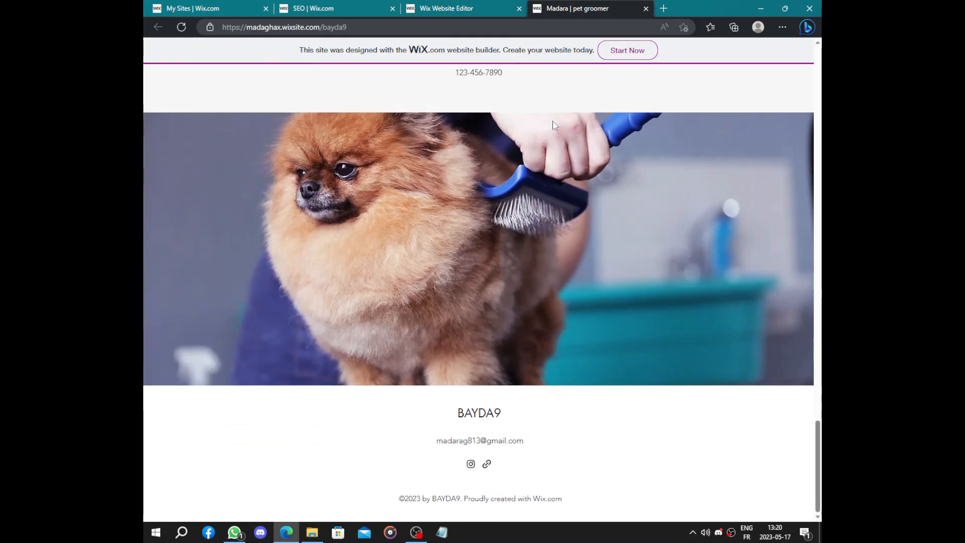
scroll(554, 127, "up", 5)
scroll(554, 127, "up", 10)
Refresh the homepage text task, dismiss the save-again notice, and expand the custom-domain task.
left_click(357, 8)
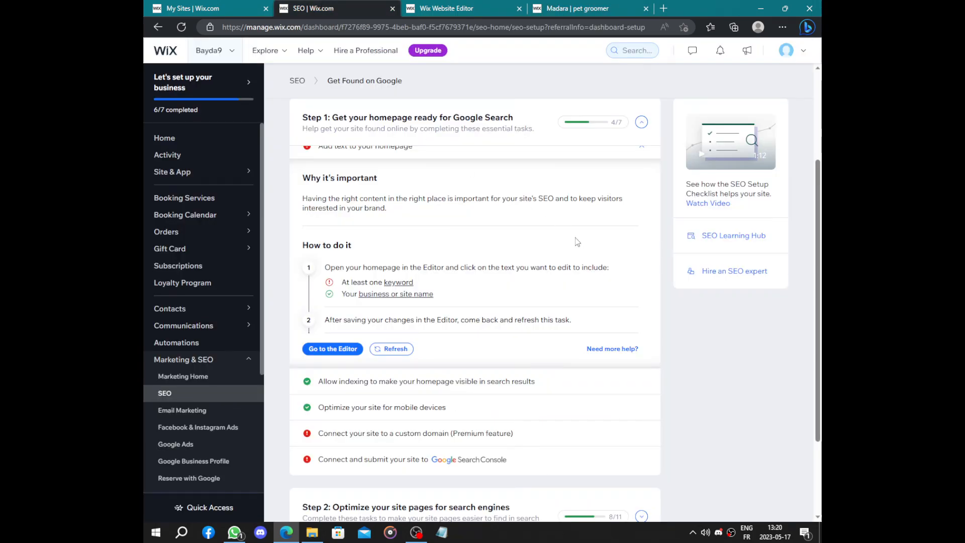
scroll(576, 241, "down", 3)
left_click(395, 234)
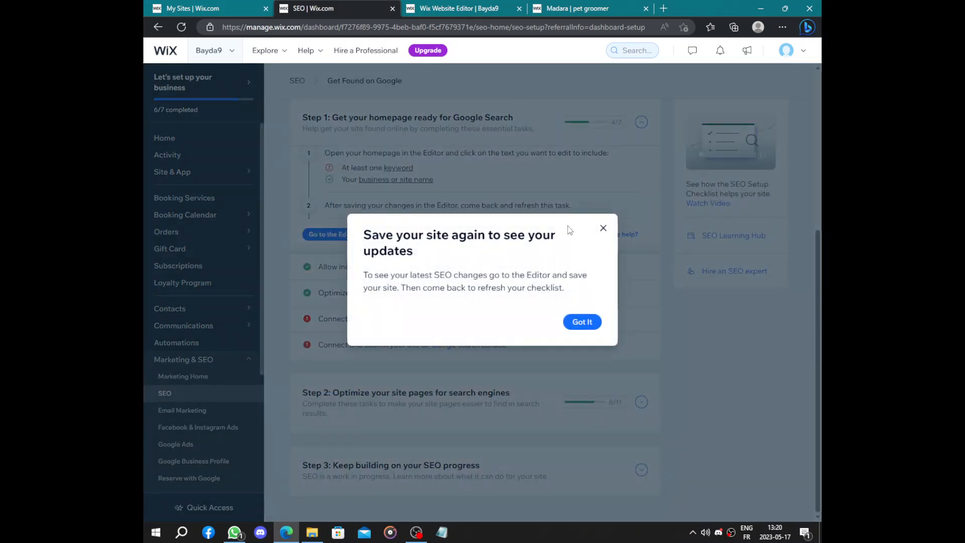
left_click(603, 228)
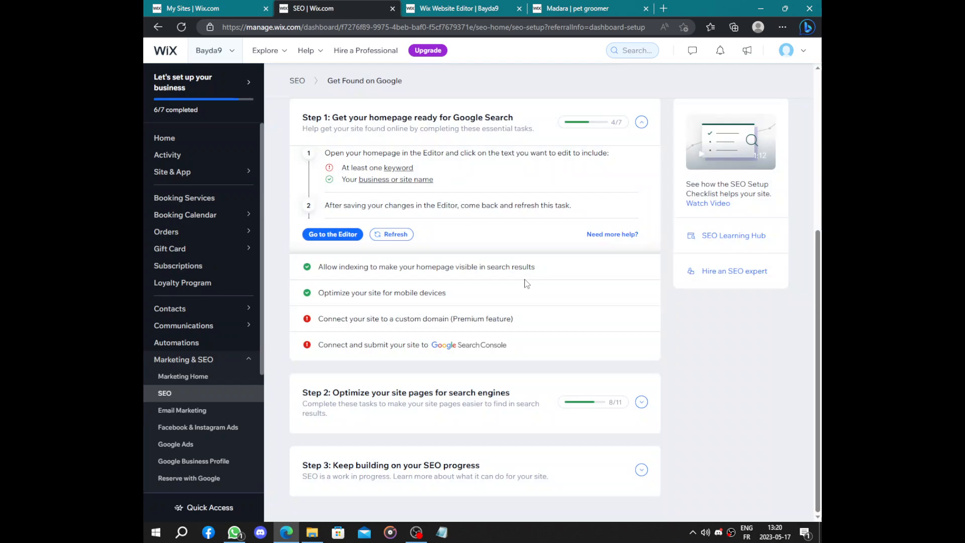
left_click(424, 328)
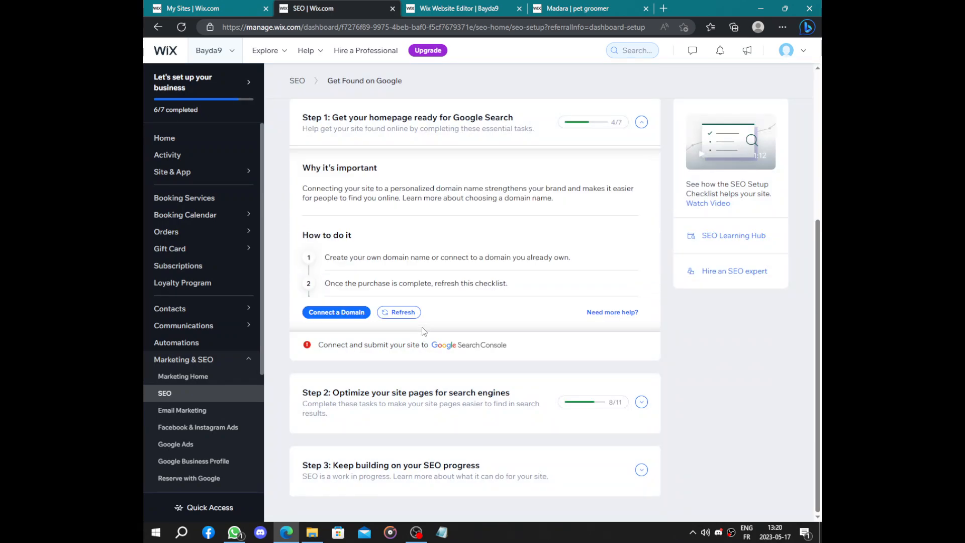